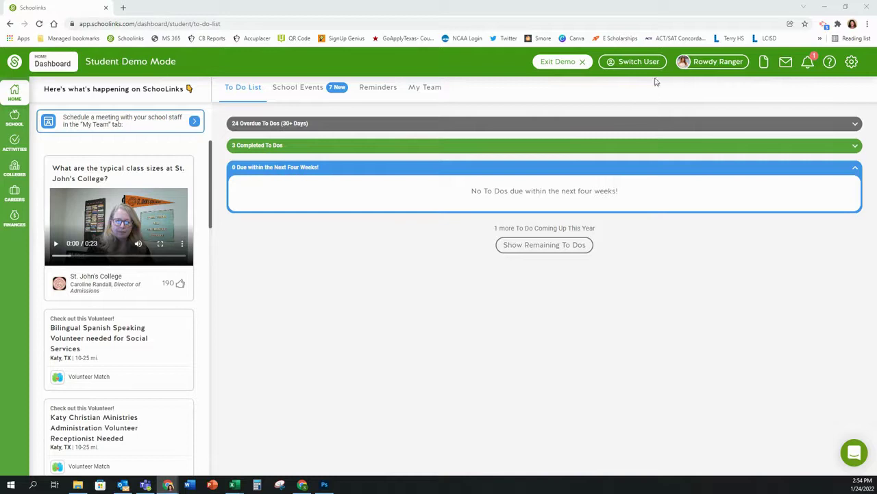
# Step: Open the student's profile and go to its Experience section
pyautogui.click(700, 63)
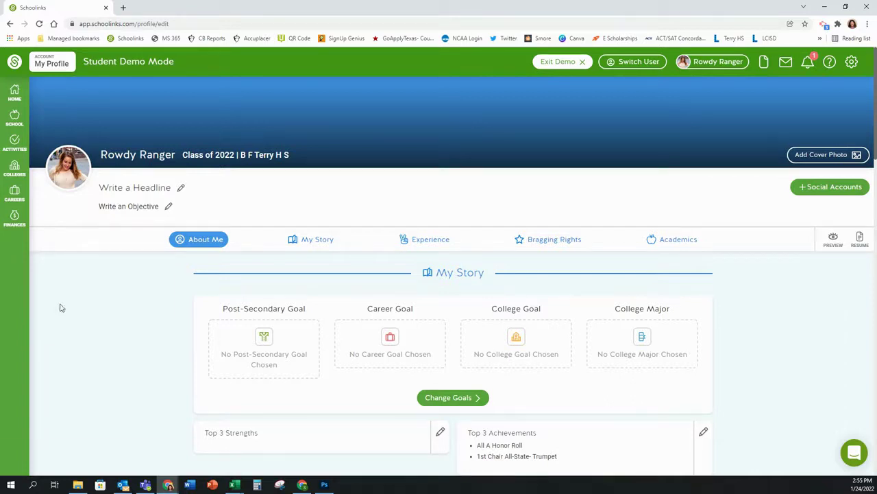
pyautogui.scroll(-2, 104, 301)
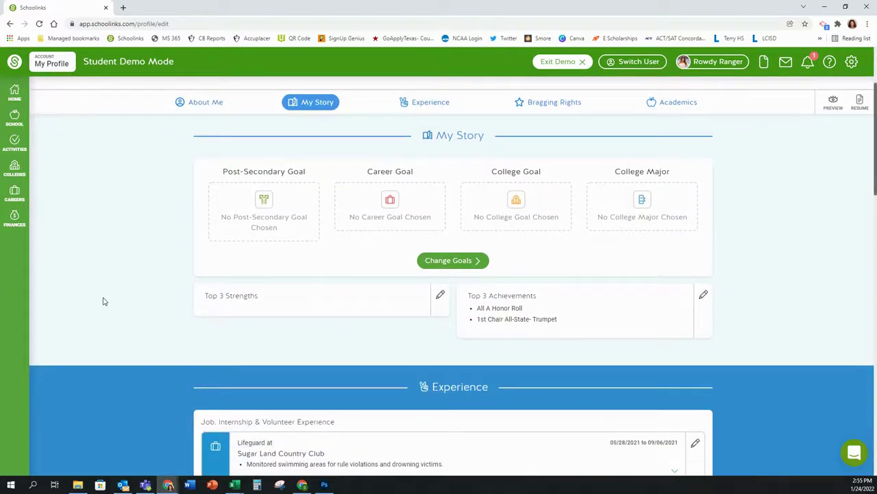
pyautogui.scroll(-1, 103, 300)
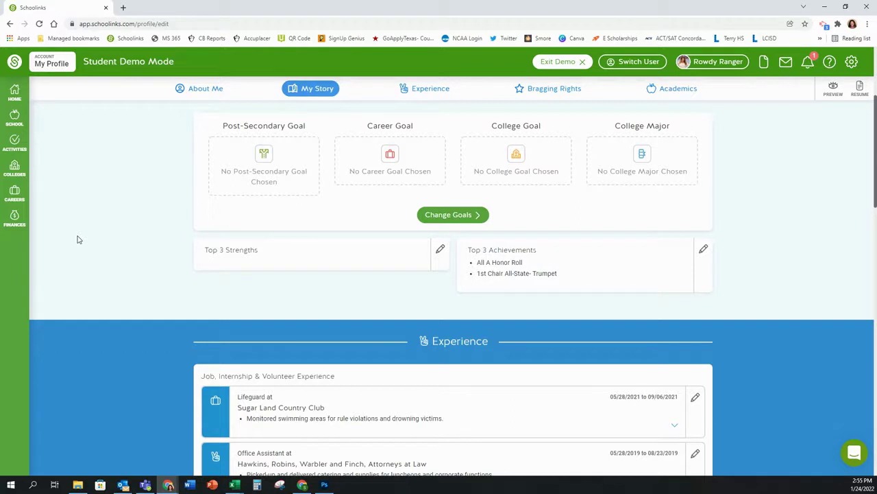
pyautogui.scroll(-4, 77, 239)
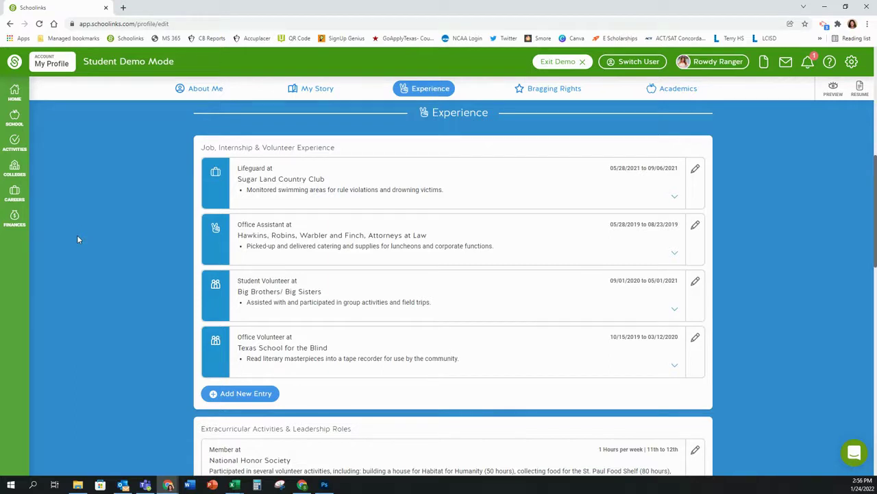
# Step: Open a blank entry form under Job, Internship & Volunteer Experience and discard it
pyautogui.click(212, 397)
pyautogui.scroll(-2, 212, 399)
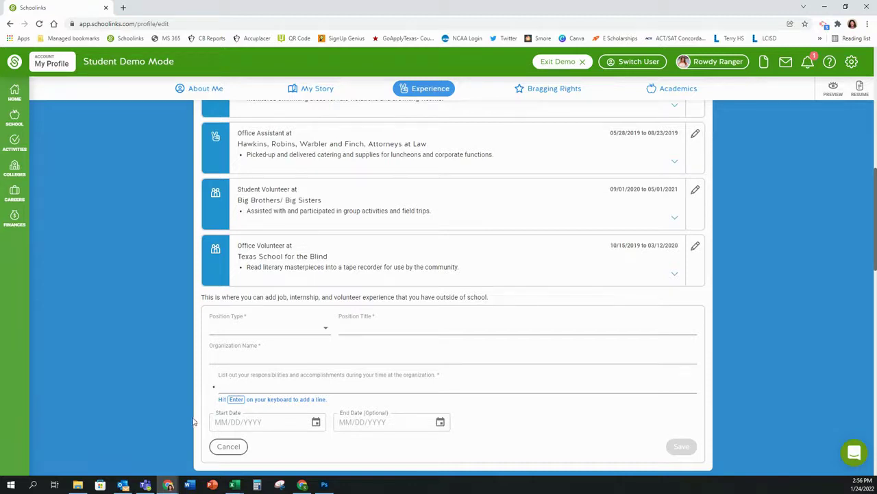
pyautogui.click(218, 447)
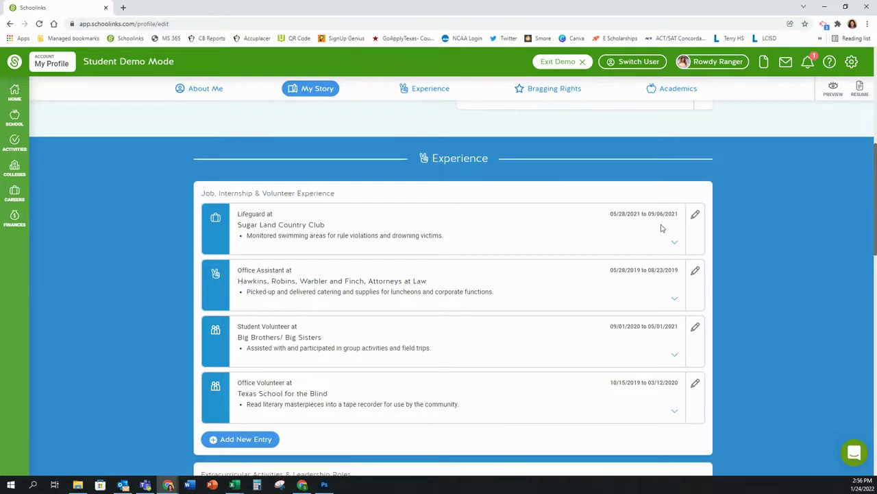
# Step: Expand the Lifeguard entry at Sugar Land Country Club to view all its responsibilities
pyautogui.click(674, 243)
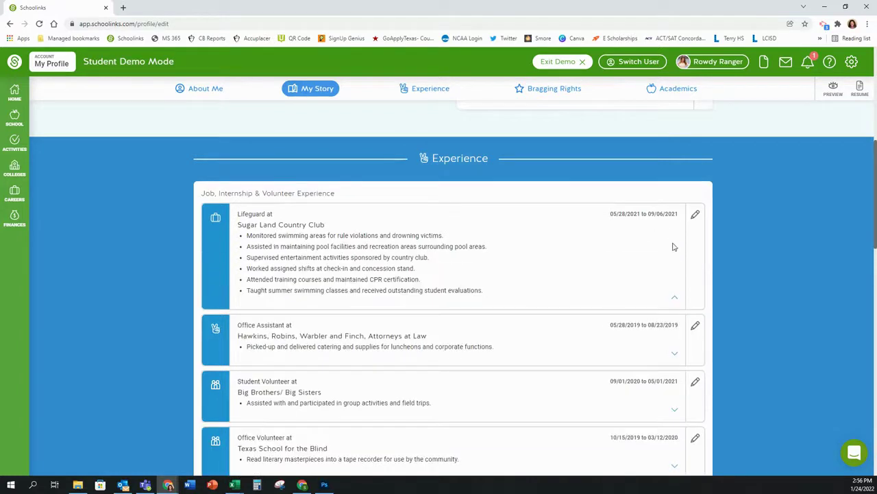
pyautogui.scroll(-3, 651, 262)
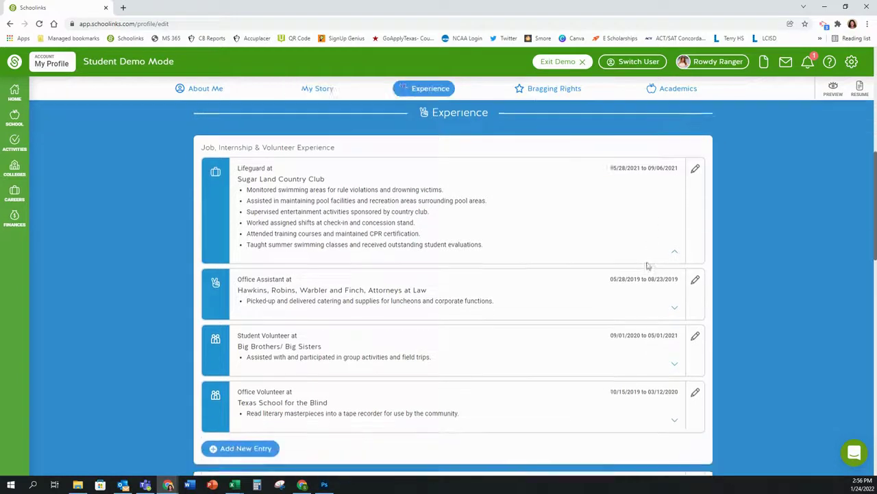
# Step: Start a new job, internship and volunteer entry, trying Internship and Volunteer as position type before choosing Job
pyautogui.click(262, 312)
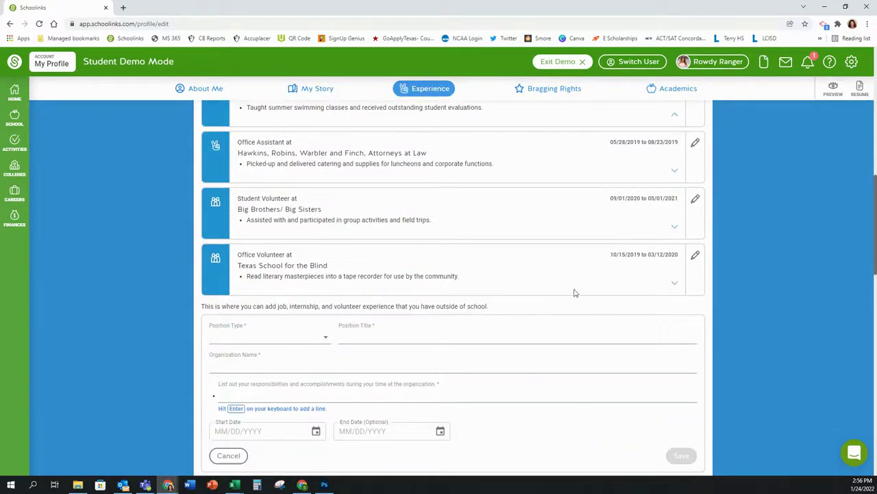
pyautogui.click(260, 343)
pyautogui.click(249, 358)
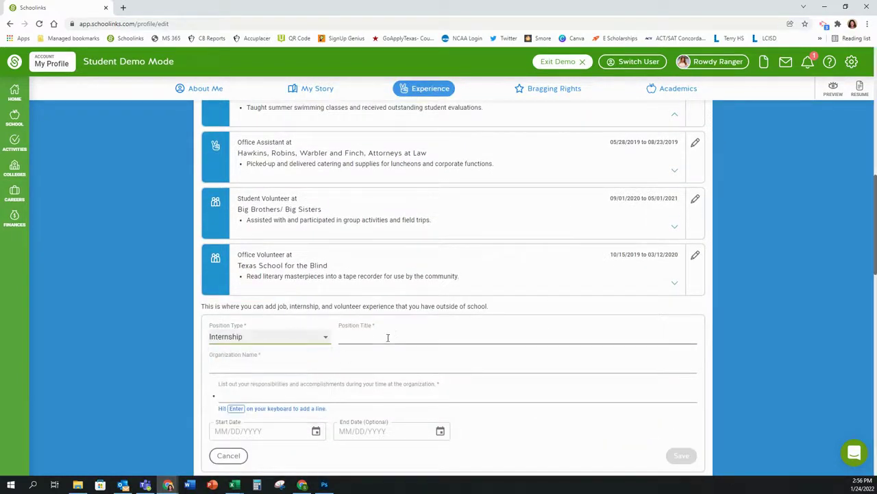
pyautogui.click(399, 336)
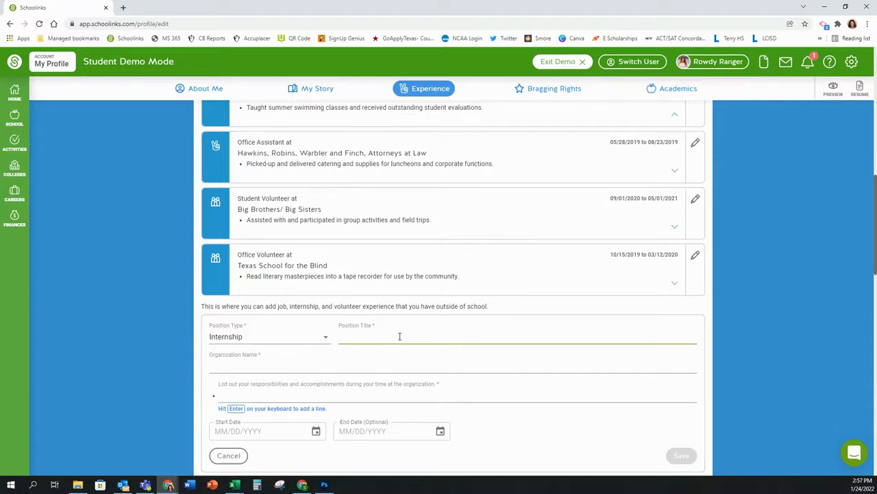
pyautogui.click(296, 341)
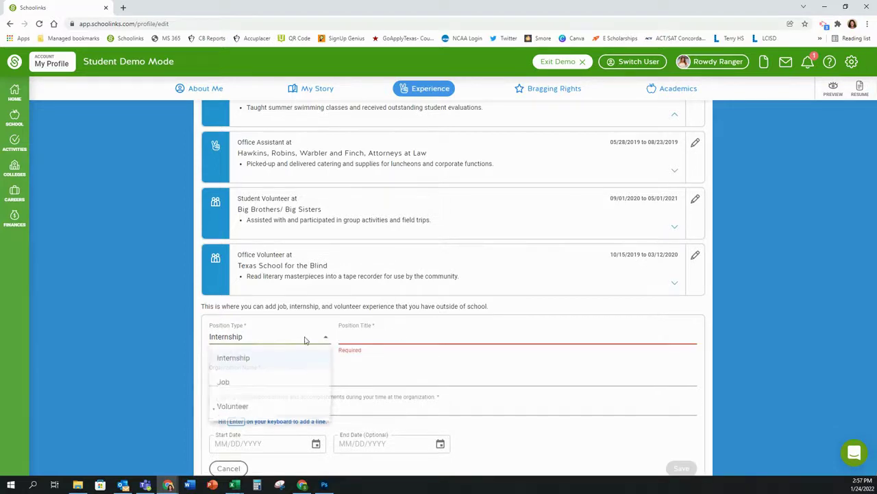
pyautogui.click(260, 411)
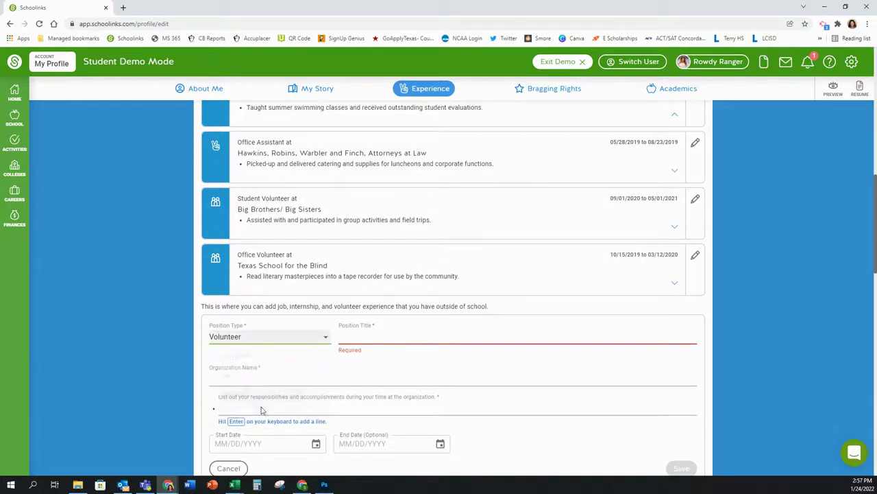
pyautogui.click(272, 336)
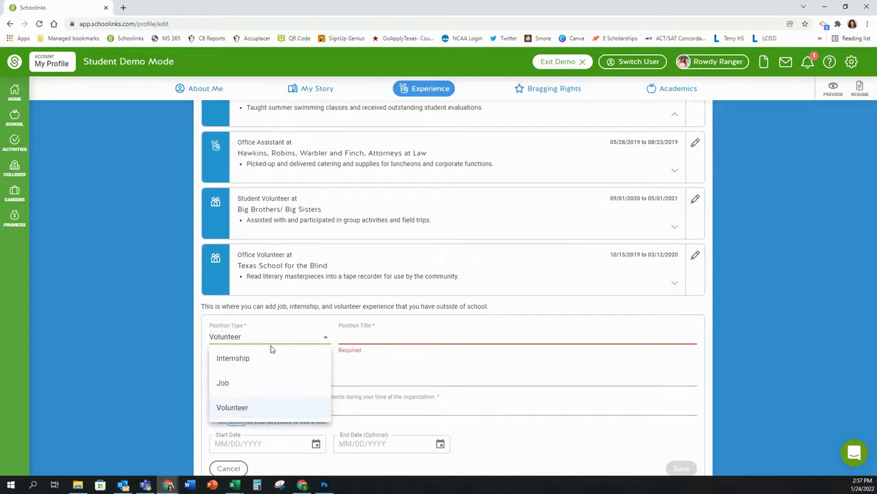
pyautogui.click(253, 384)
# Step: Leave the position title and organization name blank, enter "Hello" as the first responsibility and add a second line
pyautogui.click(359, 334)
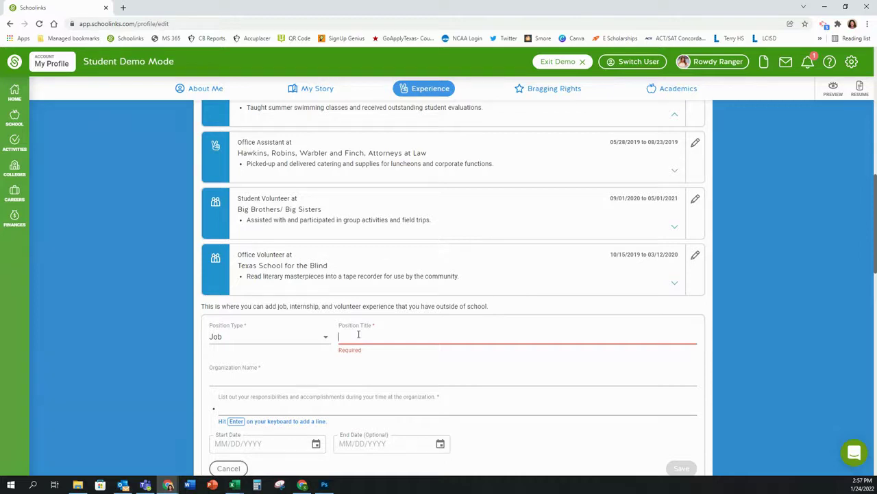
pyautogui.click(319, 384)
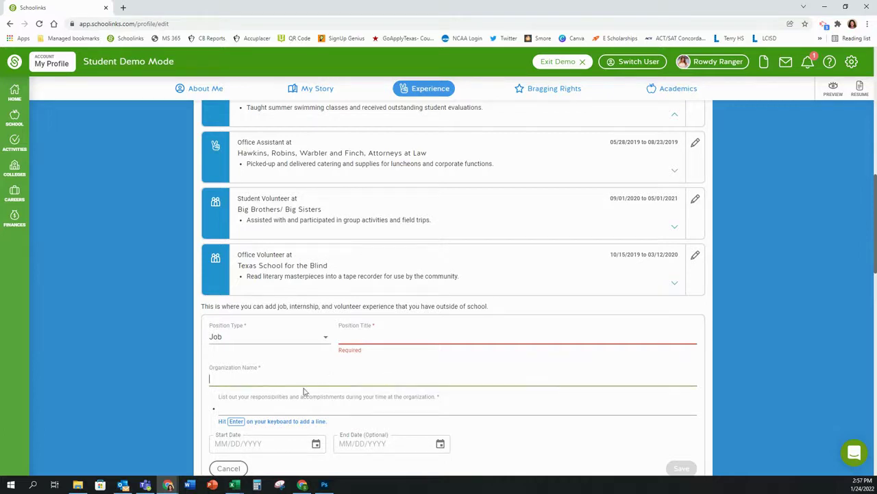
pyautogui.scroll(-1, 301, 385)
pyautogui.click(266, 363)
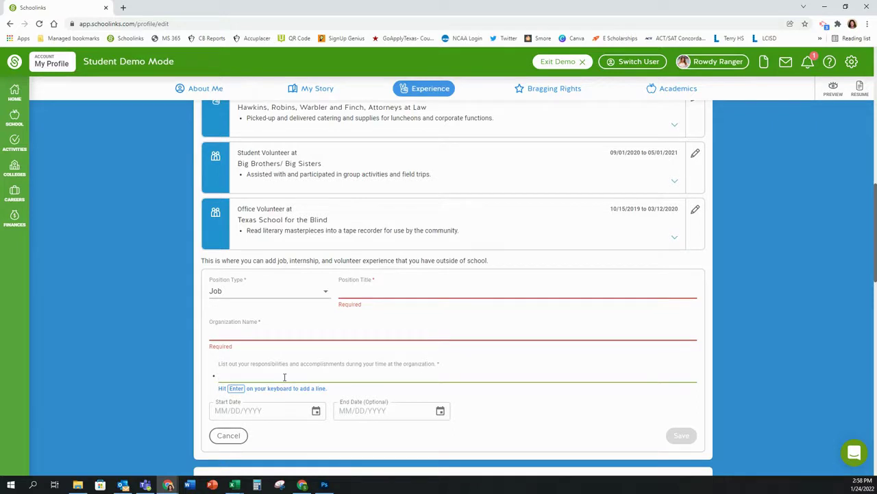
pyautogui.write('Hellp')
pyautogui.press('BackSpace')
pyautogui.write('o')
pyautogui.press('Return')
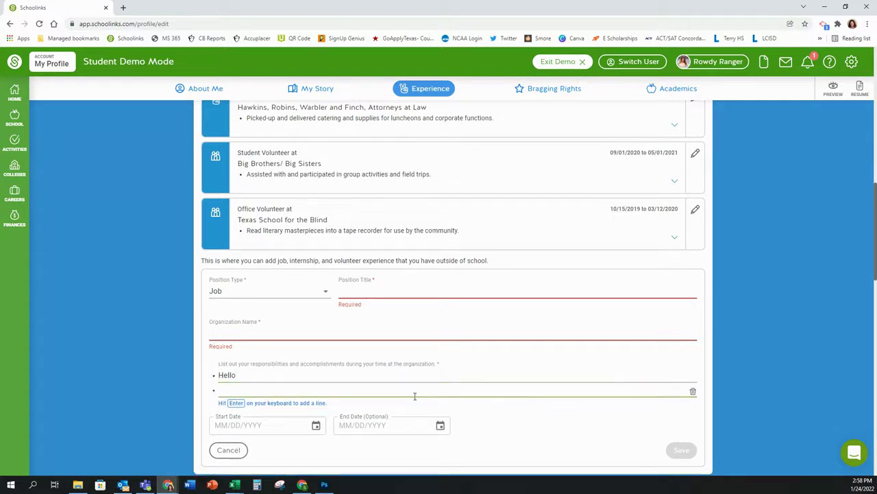
# Step: Remove the extra line and the sample text from the responsibilities, and discard the new job entry
pyautogui.click(693, 391)
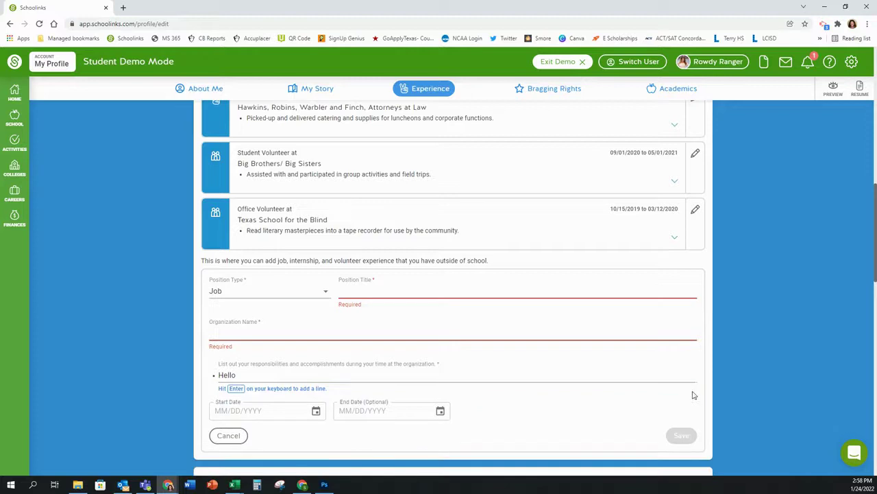
pyautogui.moveTo(294, 372); pyautogui.dragTo(202, 377)
pyautogui.press('BackSpace')
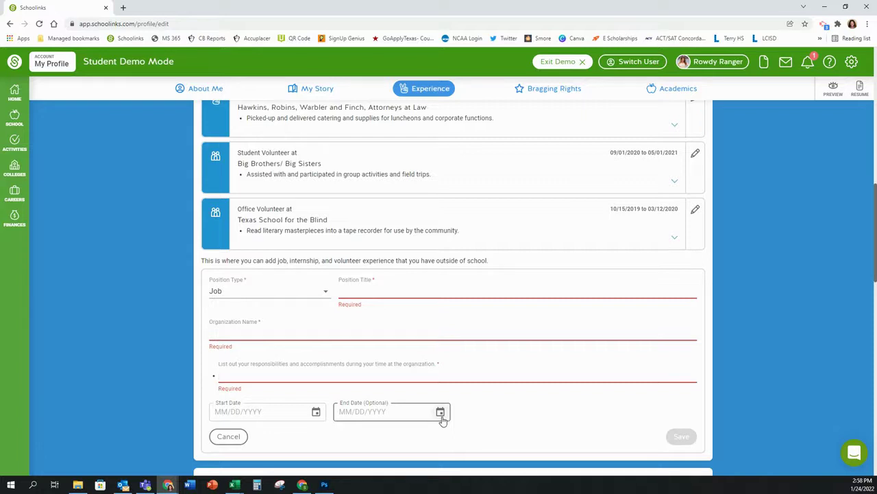
pyautogui.click(235, 436)
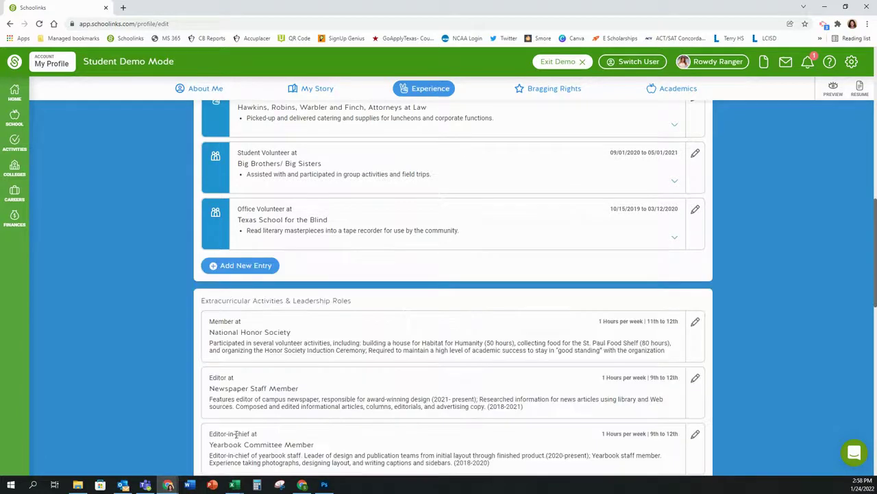
# Step: Review the job, internship and volunteer entries and collapse the Lifeguard entry's details
pyautogui.scroll(2, 693, 249)
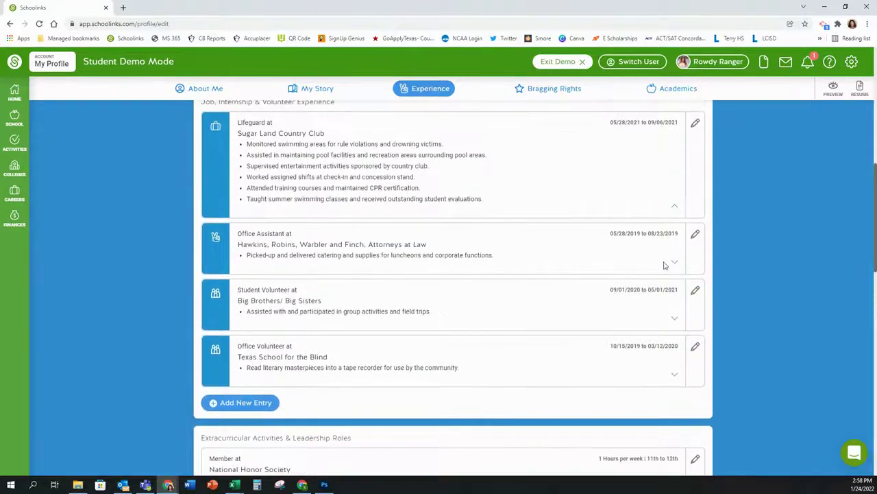
pyautogui.scroll(2, 675, 266)
pyautogui.scroll(-2, 490, 309)
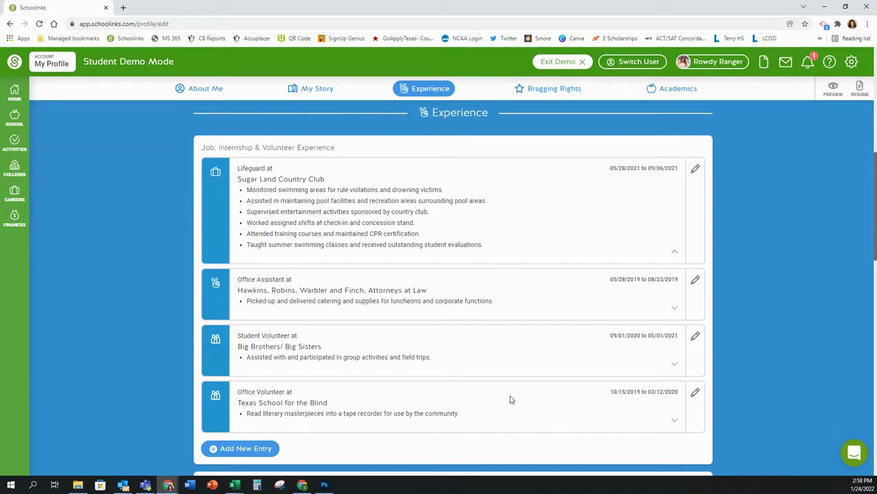
pyautogui.click(674, 254)
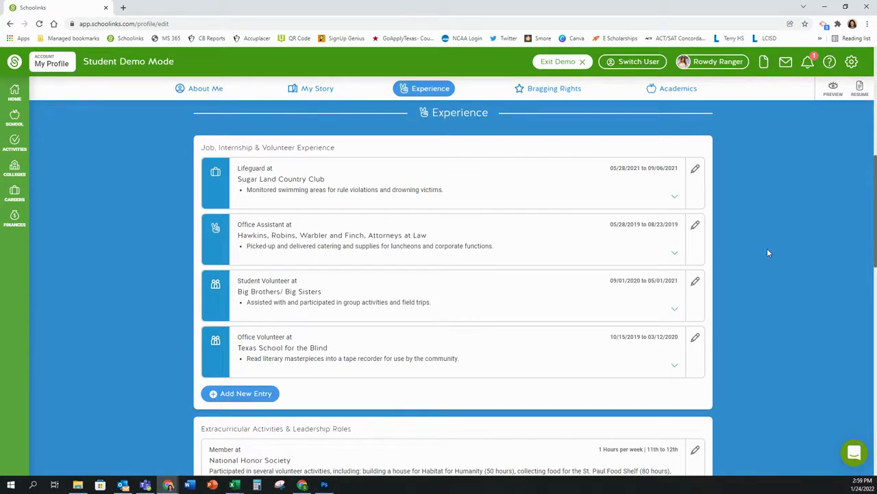
# Step: Try out a new Extracurricular Activities & Leadership Roles entry with college participation enabled, and cancel it without saving
pyautogui.scroll(-3, 768, 253)
pyautogui.scroll(-1, 767, 253)
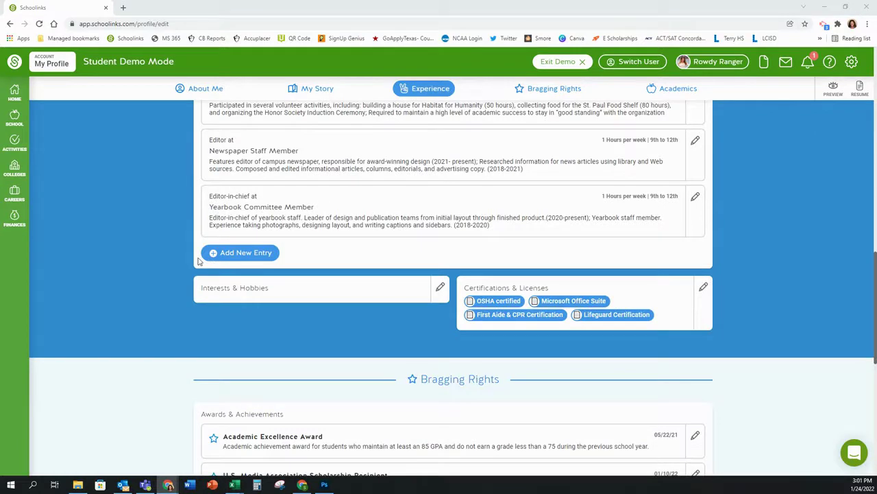
pyautogui.click(213, 254)
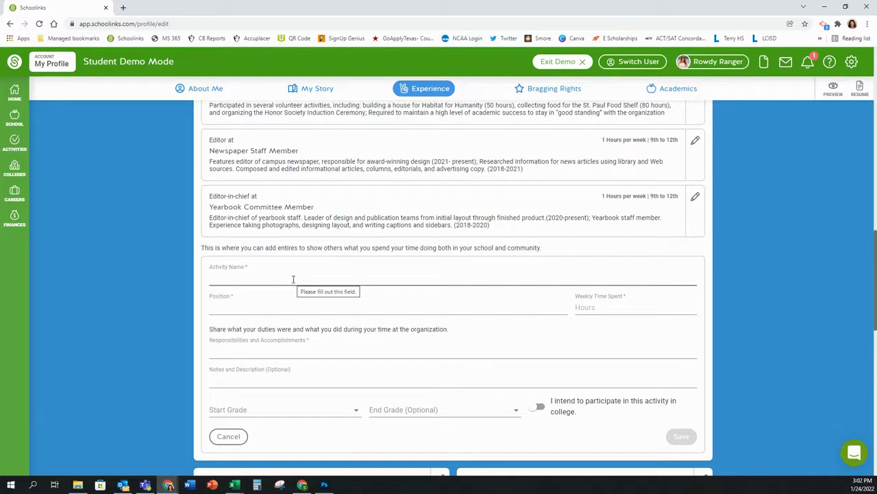
pyautogui.click(289, 304)
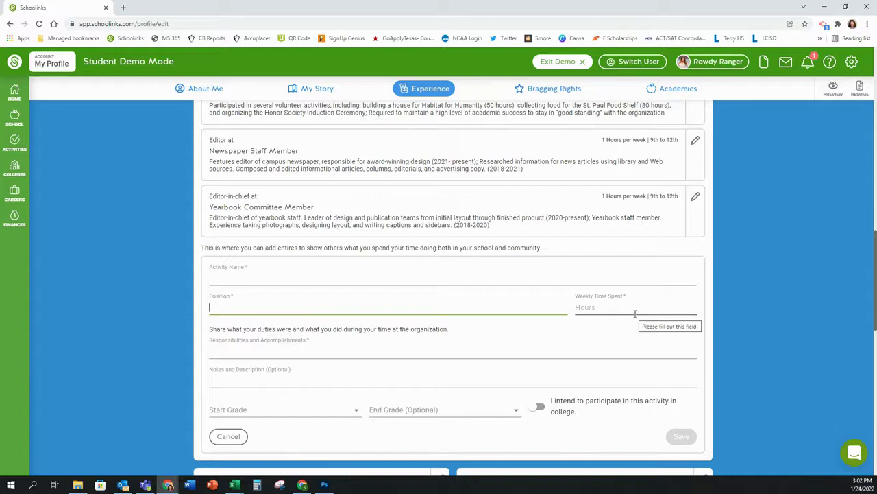
pyautogui.click(351, 414)
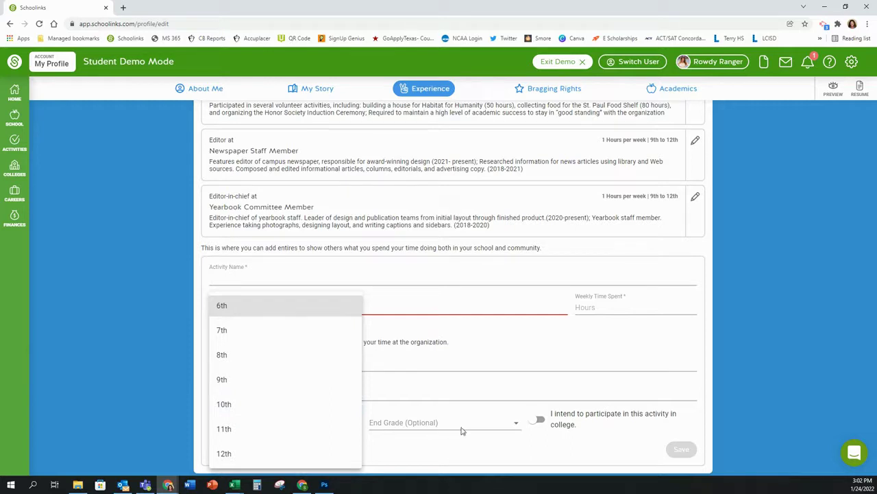
pyautogui.click(570, 424)
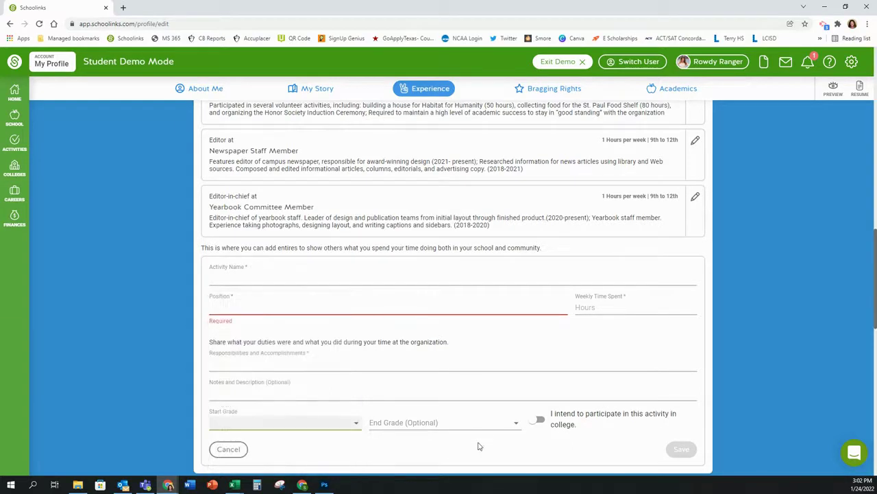
pyautogui.click(538, 422)
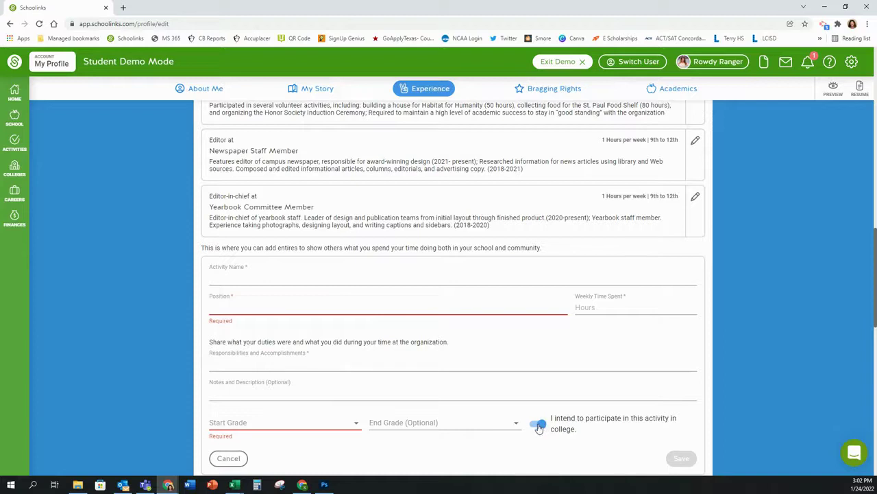
pyautogui.click(226, 458)
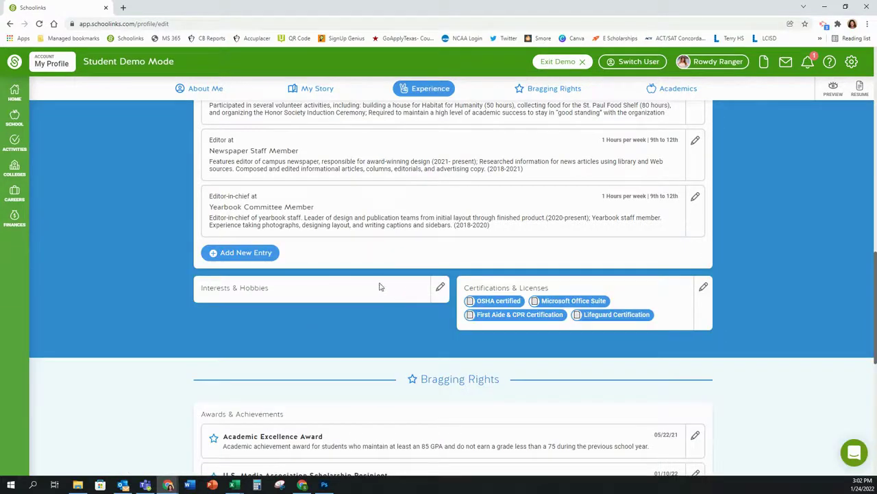
# Step: Open the Certifications & Licenses list for editing
pyautogui.scroll(1, 384, 282)
pyautogui.scroll(1, 488, 290)
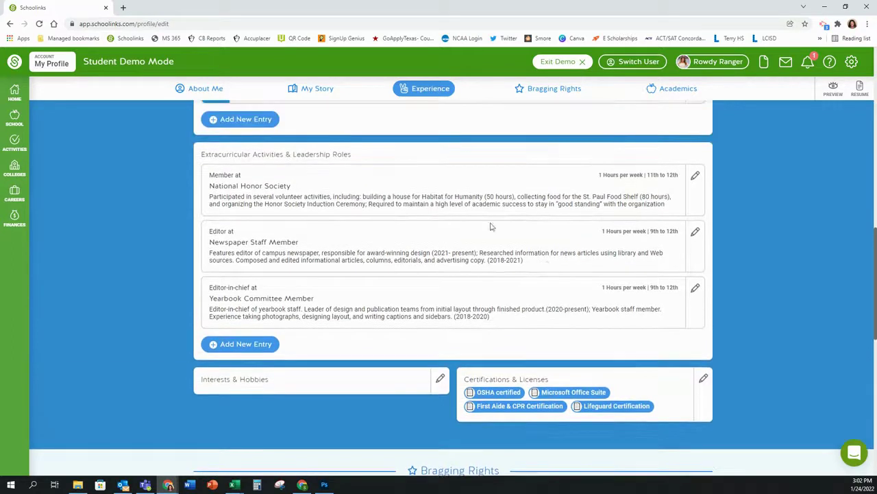
pyautogui.scroll(-1, 137, 339)
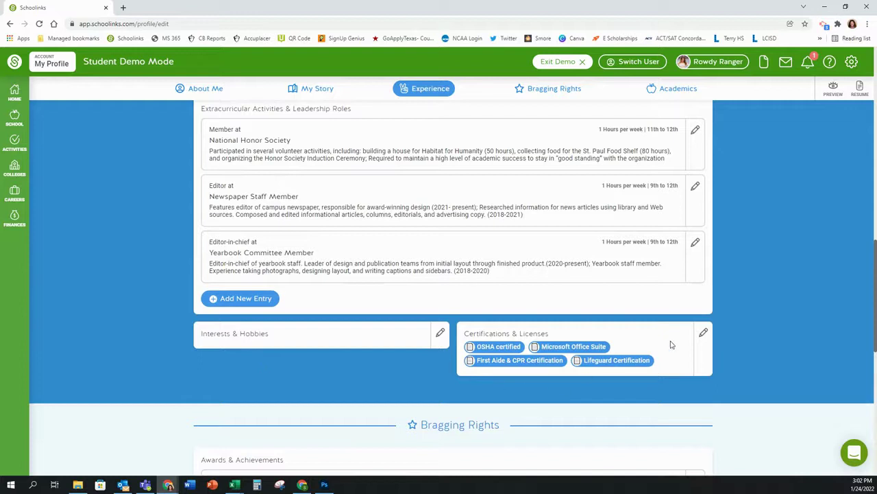
pyautogui.scroll(-1, 713, 333)
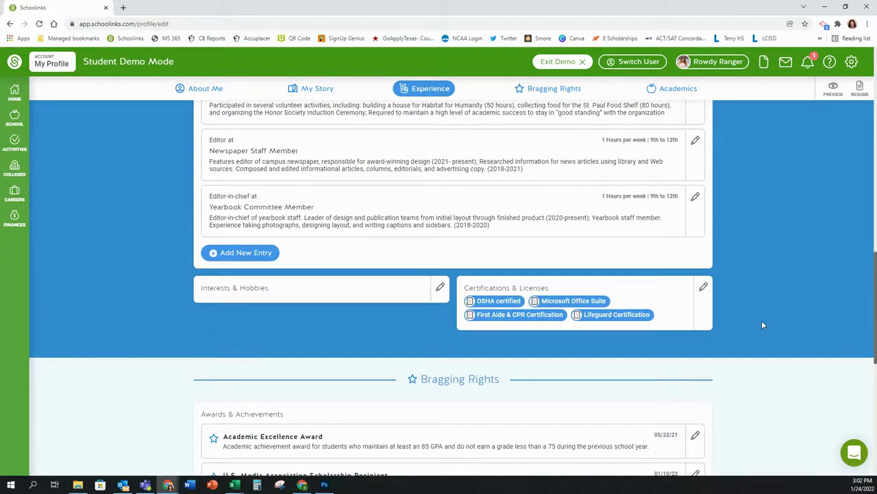
pyautogui.click(703, 289)
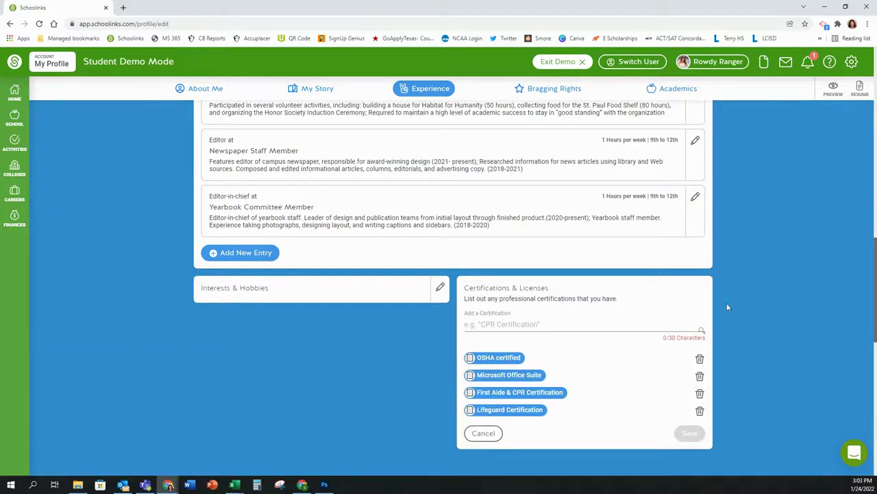
# Step: Close the Certifications & Licenses list without saving any changes
pyautogui.scroll(-3, 759, 329)
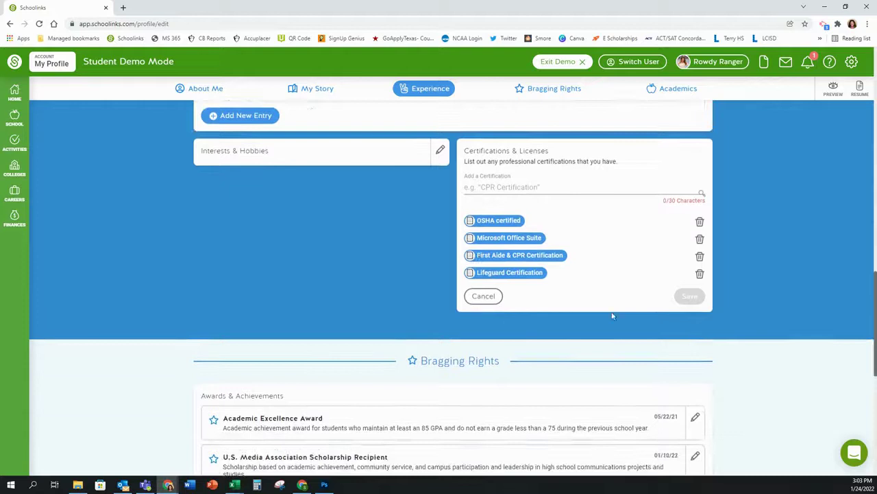
pyautogui.click(515, 184)
pyautogui.click(483, 296)
# Step: Review the Bragging Rights awards, skills and languages, and continue to the Academics section with test scores and education
pyautogui.scroll(-1, 521, 299)
pyautogui.scroll(-3, 521, 299)
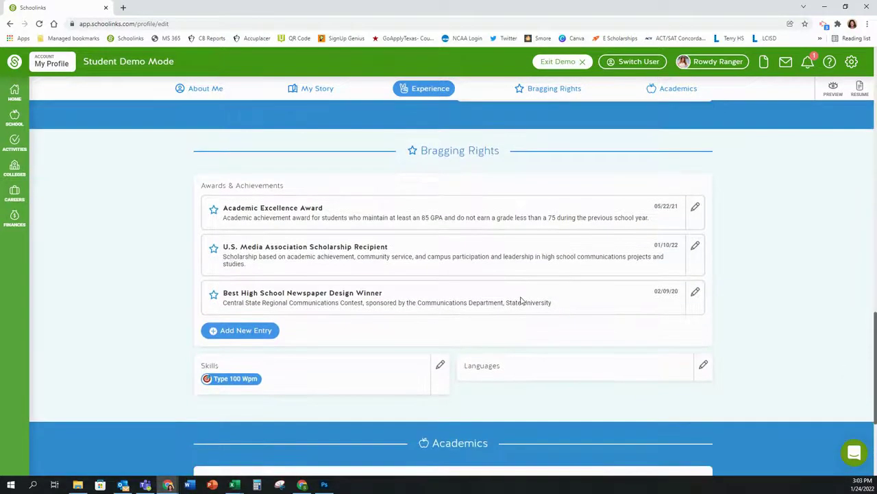
pyautogui.scroll(1, 553, 290)
pyautogui.scroll(-1, 341, 398)
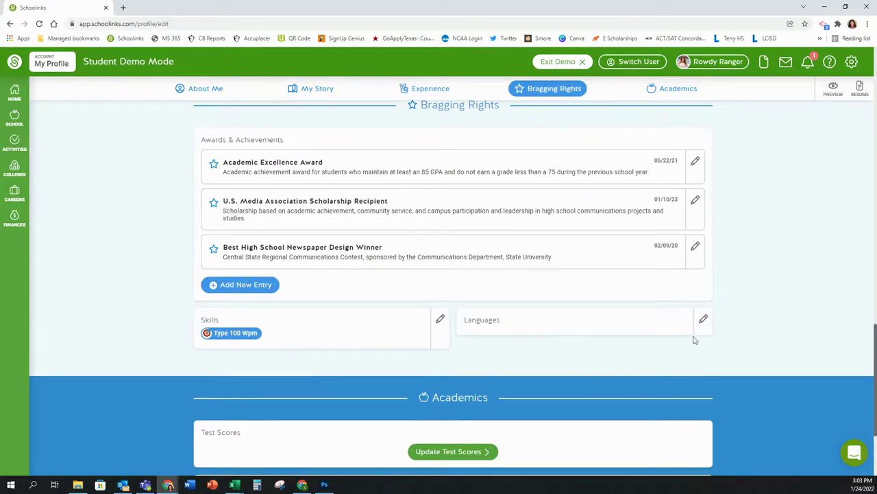
pyautogui.scroll(-2, 558, 335)
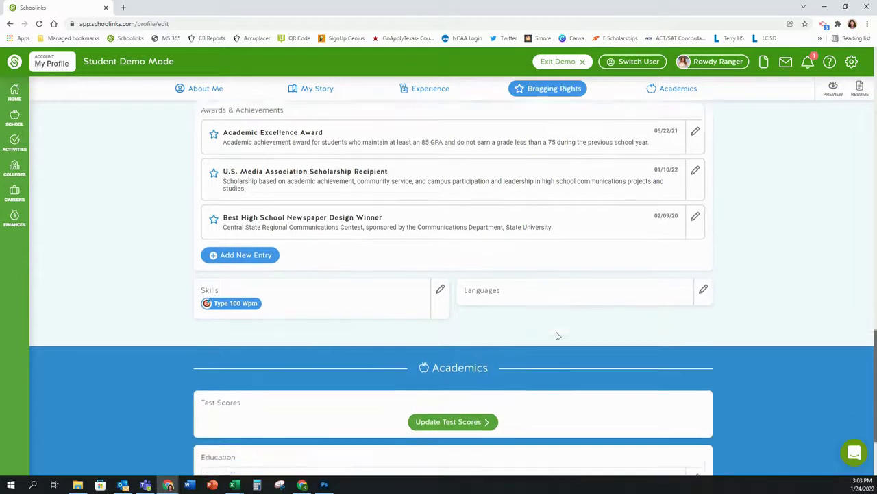
pyautogui.scroll(-1, 450, 369)
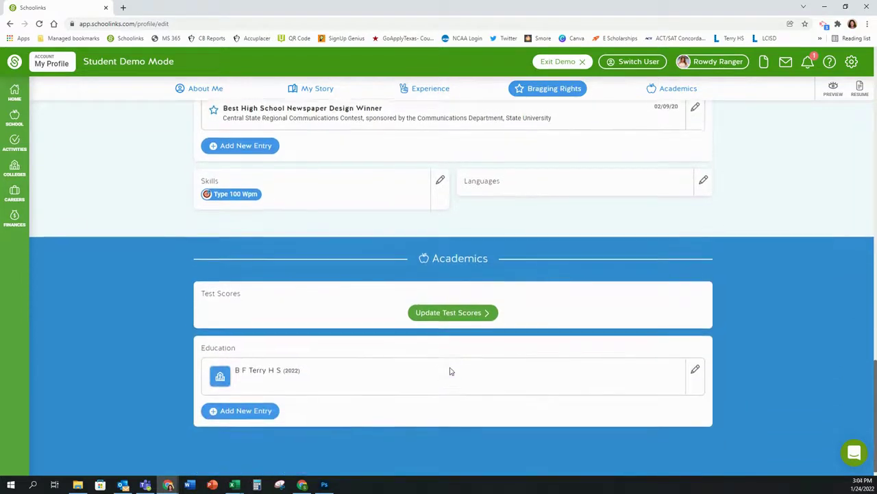
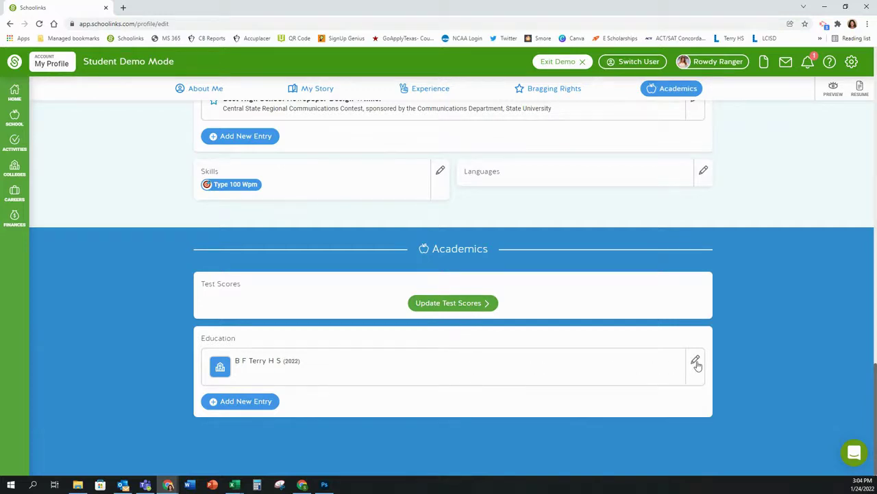
# Step: Review the optional pathway, GPA and class rank fields of the B F Terry H S education entry and close it without saving
pyautogui.click(697, 363)
pyautogui.scroll(-2, 701, 374)
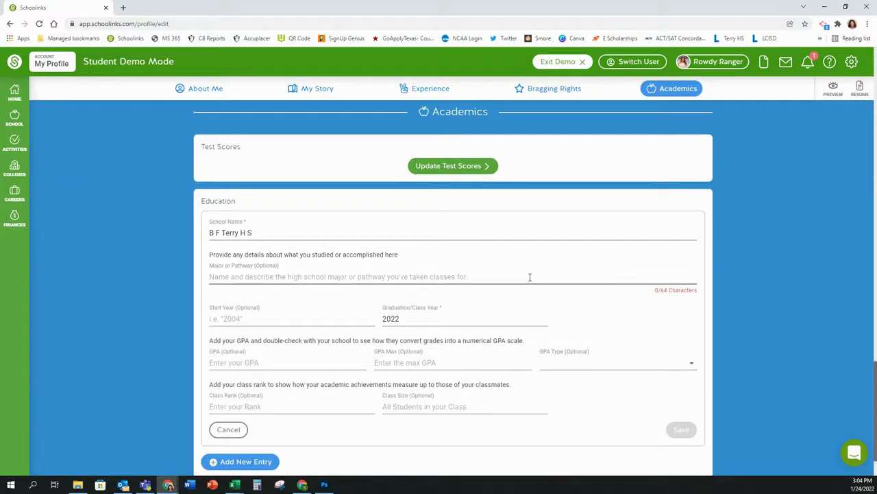
pyautogui.scroll(-1, 535, 274)
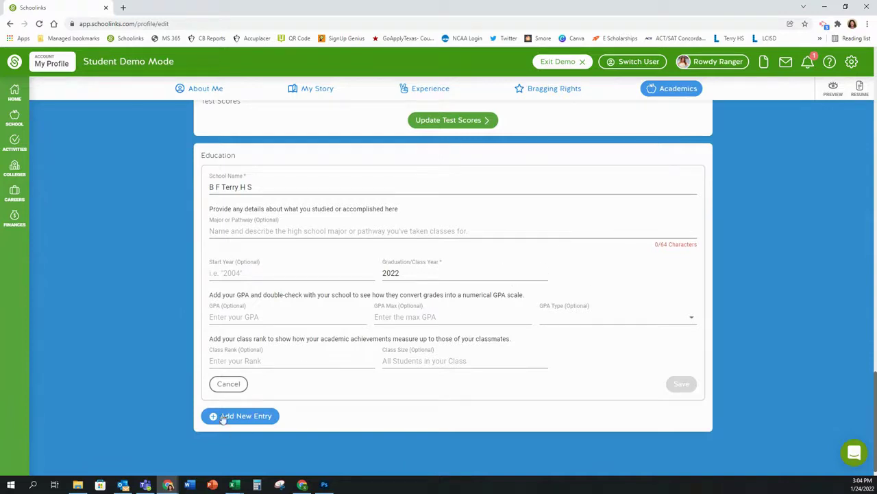
pyautogui.click(227, 388)
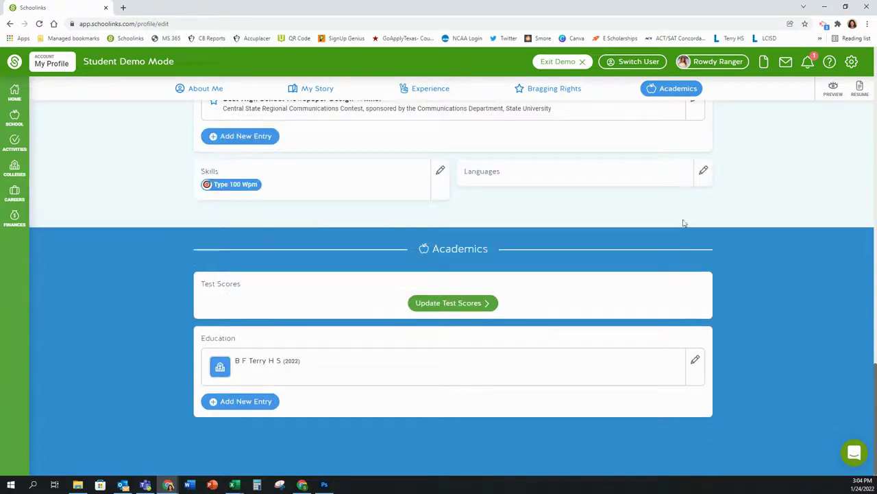
pyautogui.click(694, 360)
pyautogui.scroll(-1, 717, 355)
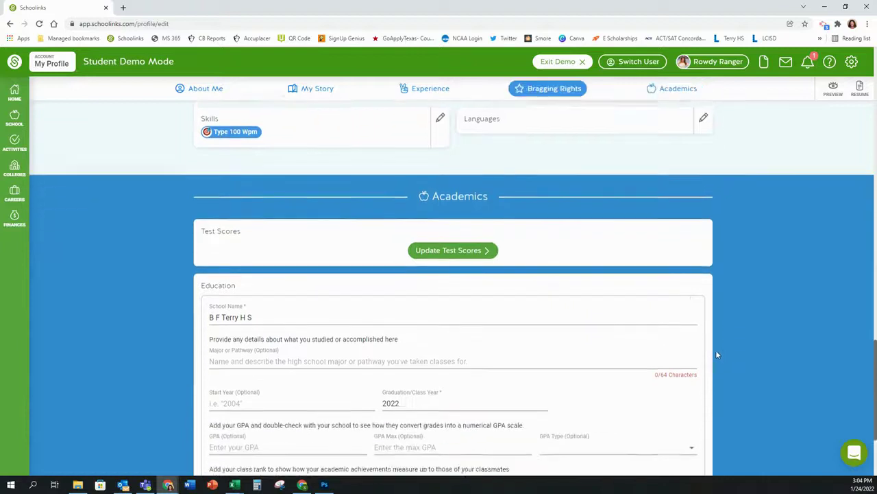
pyautogui.scroll(-2, 717, 354)
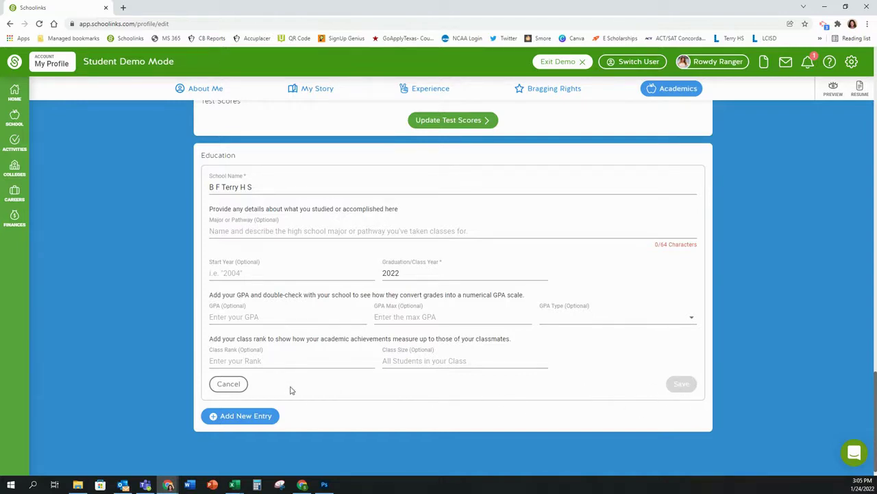
pyautogui.click(233, 388)
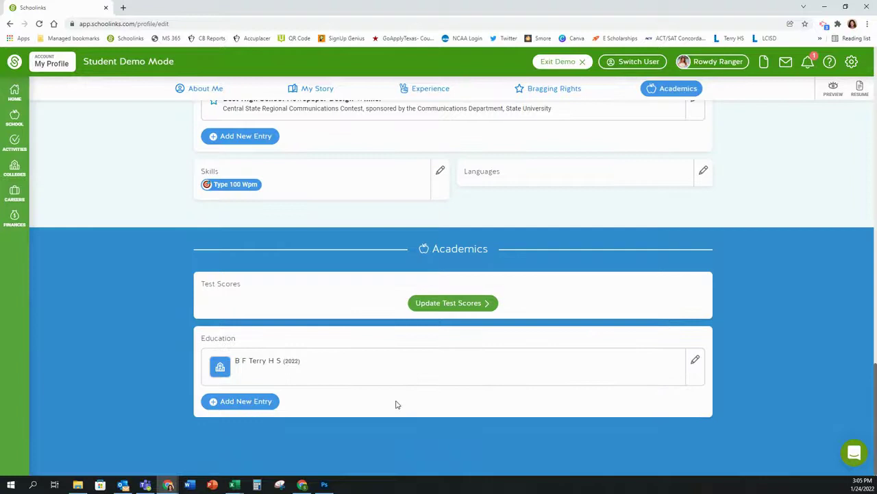
# Step: Request a résumé download from the profile with phone, home address and email address included as contact information
pyautogui.scroll(3, 768, 251)
pyautogui.scroll(10, 767, 251)
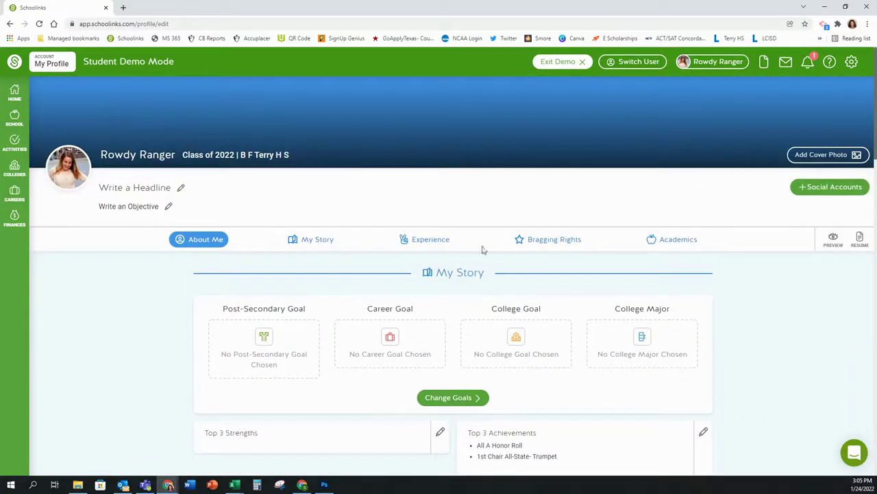
pyautogui.click(861, 247)
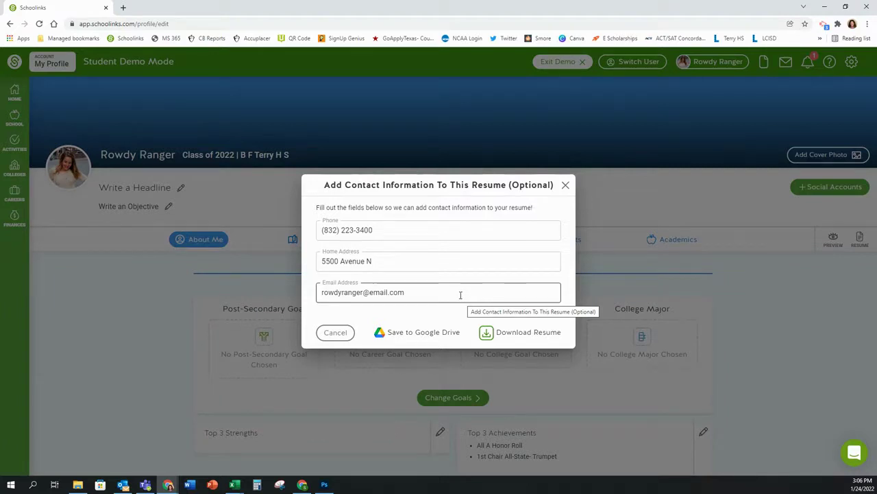
pyautogui.click(509, 338)
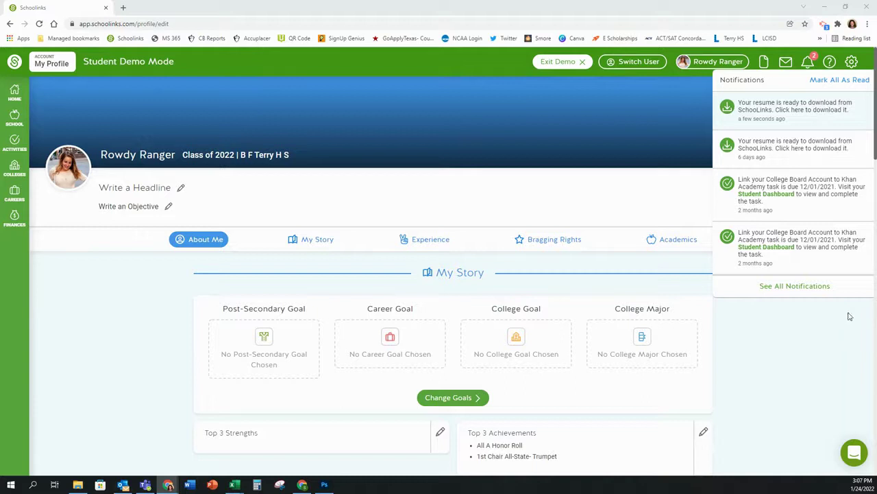
# Step: Download the newest ready résumé from the notifications and open the file in Word
pyautogui.click(799, 115)
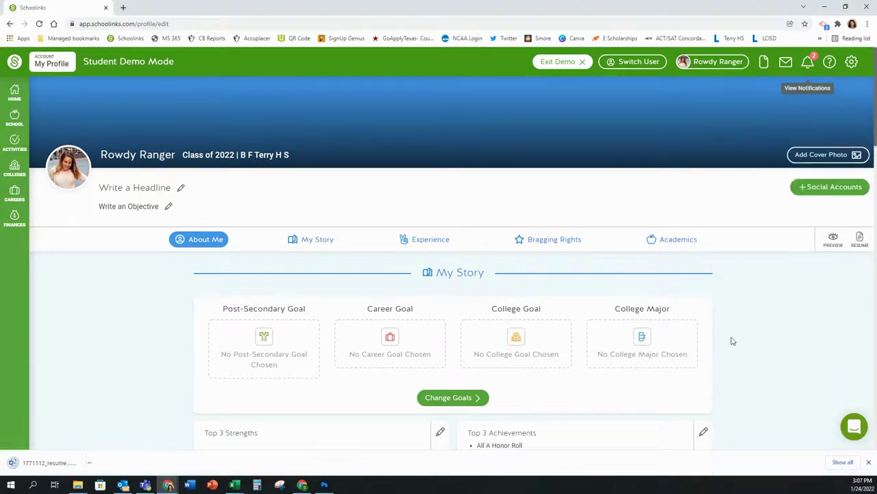
pyautogui.click(33, 468)
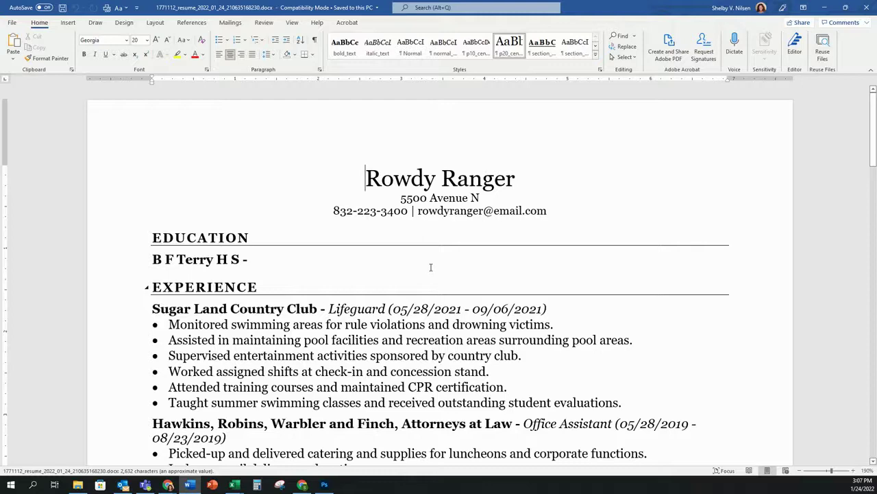
# Step: Read through both pages of the résumé, checking the education, experience, extracurricular, awards and additional information sections
pyautogui.scroll(-6, 430, 267)
pyautogui.scroll(-13, 431, 266)
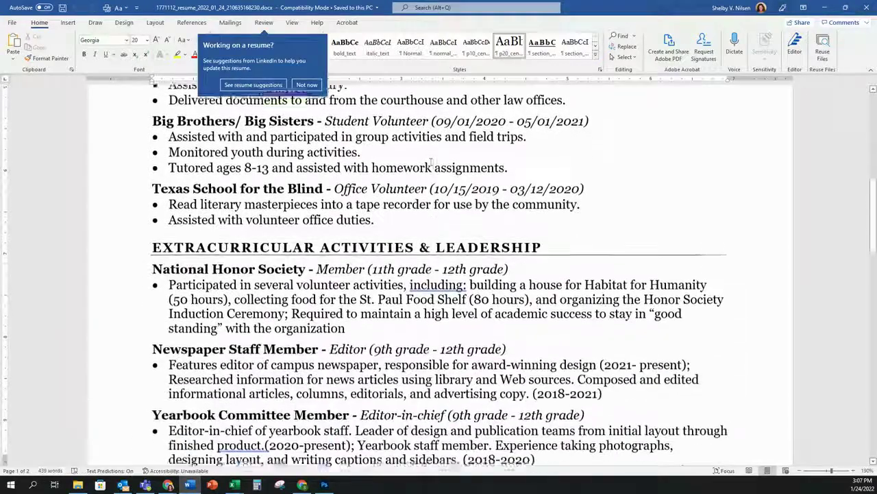
pyautogui.scroll(-6, 430, 266)
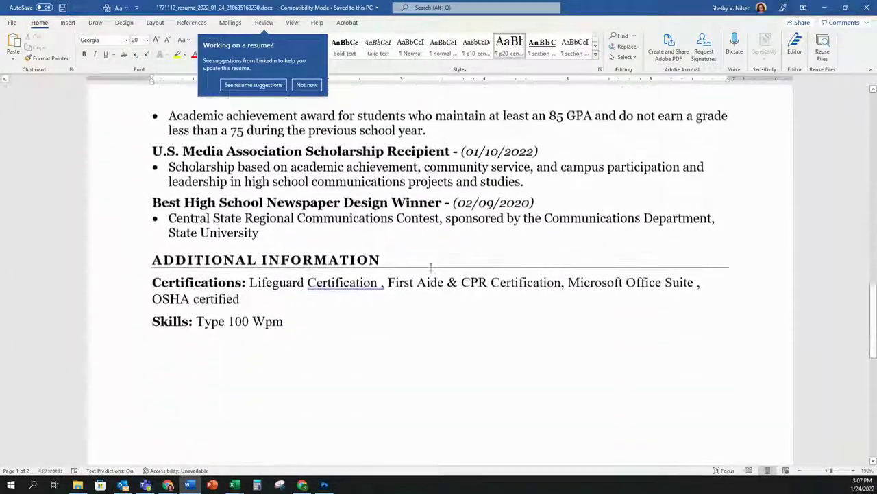
pyautogui.scroll(4, 430, 267)
pyautogui.scroll(18, 431, 267)
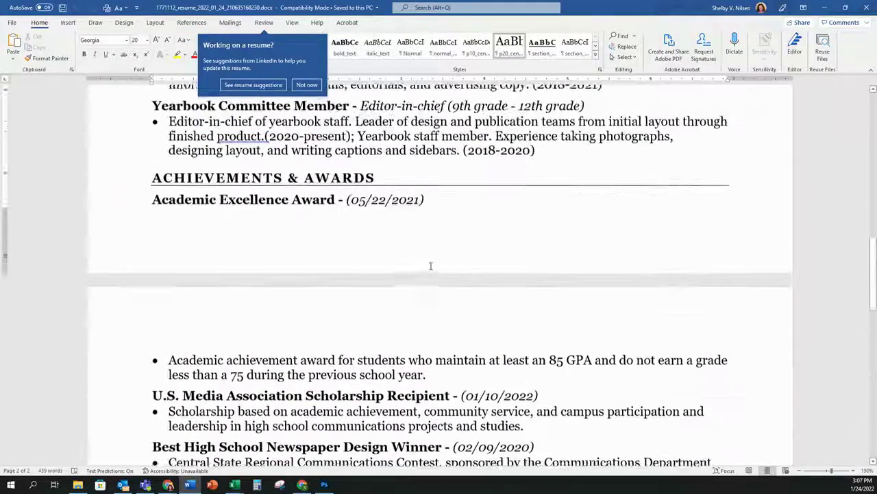
pyautogui.scroll(2, 431, 266)
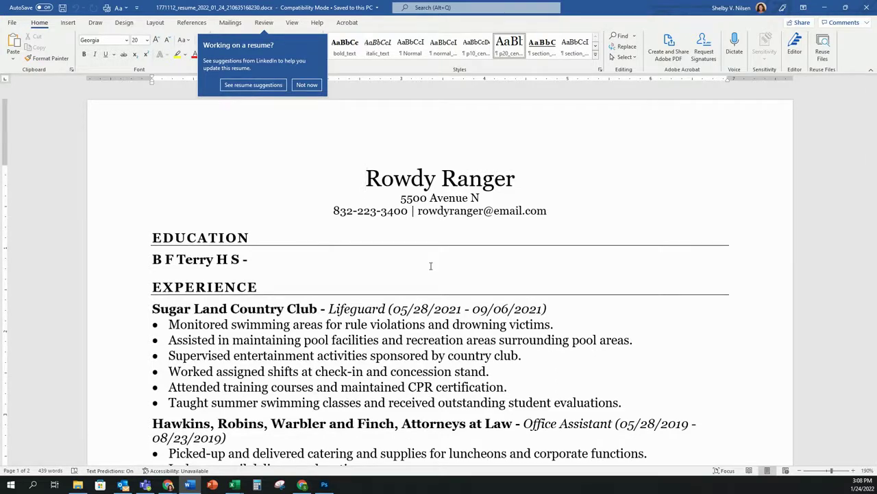
pyautogui.scroll(-10, 430, 266)
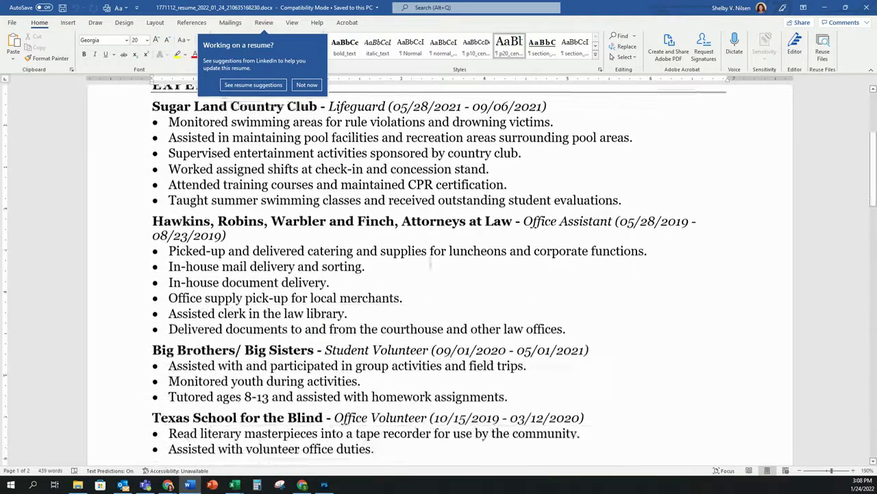
pyautogui.scroll(-12, 431, 266)
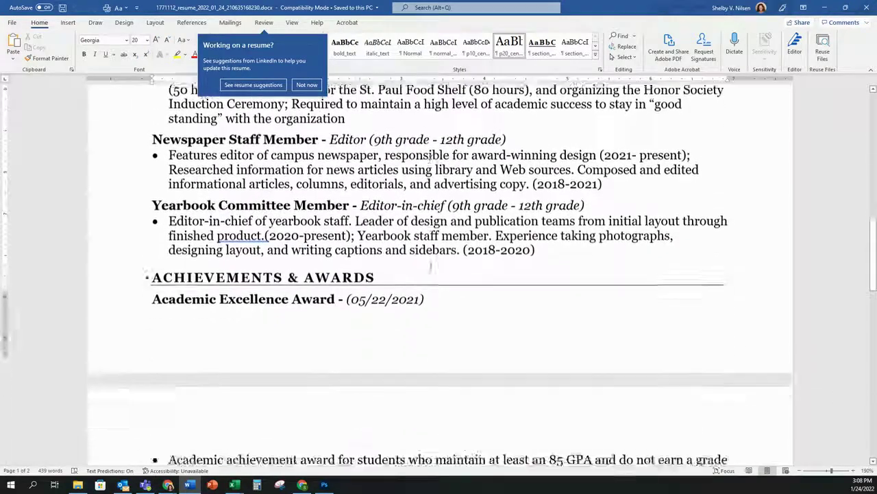
pyautogui.scroll(-4, 431, 267)
pyautogui.scroll(7, 431, 267)
pyautogui.scroll(18, 430, 267)
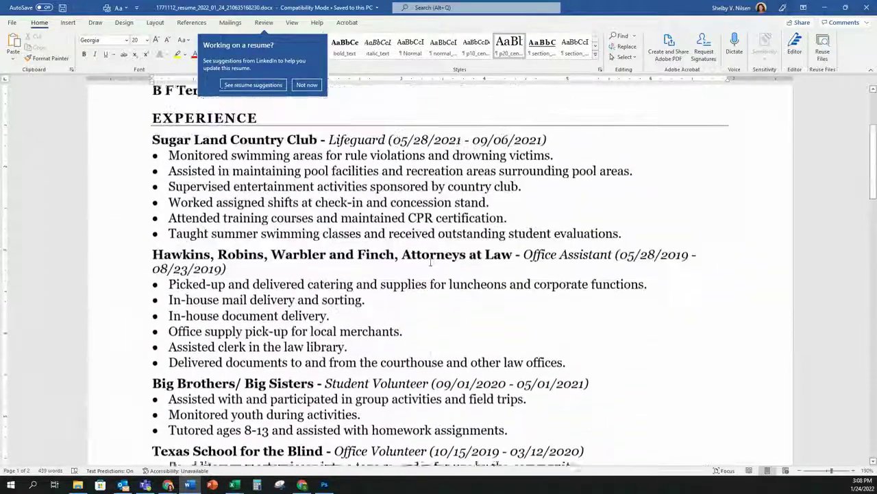
pyautogui.scroll(-1, 430, 266)
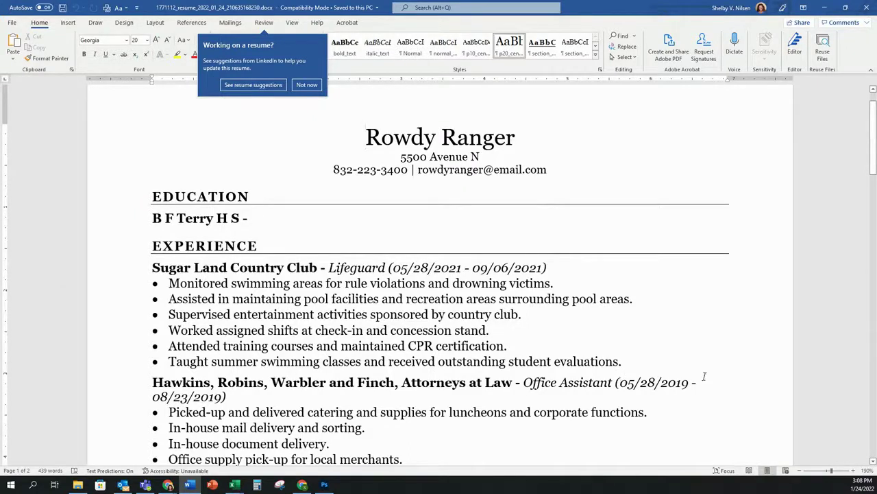
# Step: Dismiss the LinkedIn résumé suggestions prompt and check the layout of the sections across both pages
pyautogui.click(312, 85)
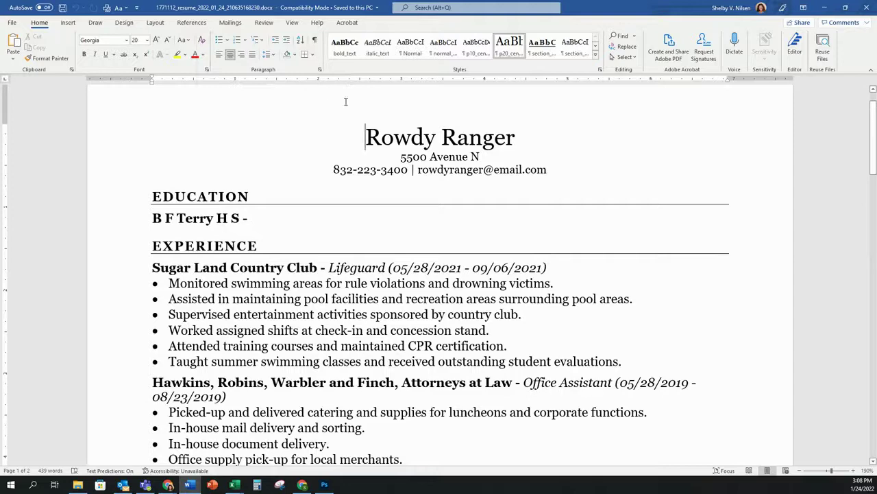
pyautogui.scroll(-15, 438, 88)
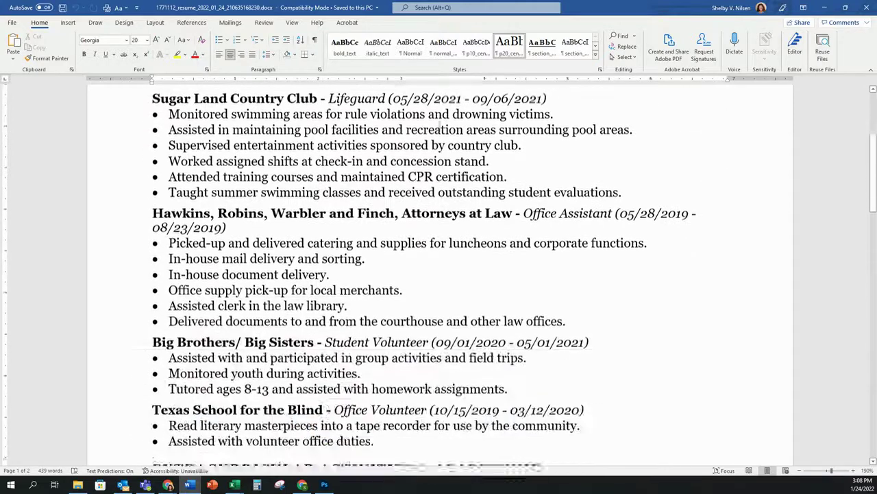
pyautogui.scroll(-4, 441, 148)
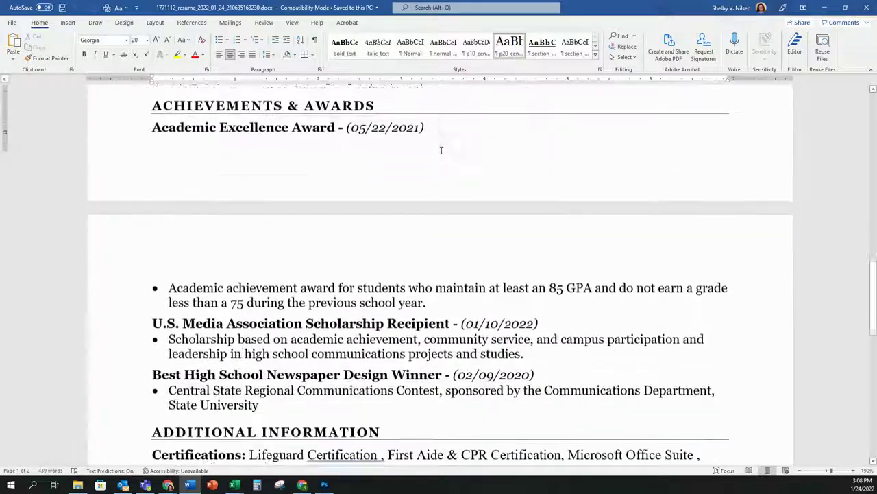
pyautogui.scroll(10, 441, 149)
pyautogui.scroll(6, 441, 153)
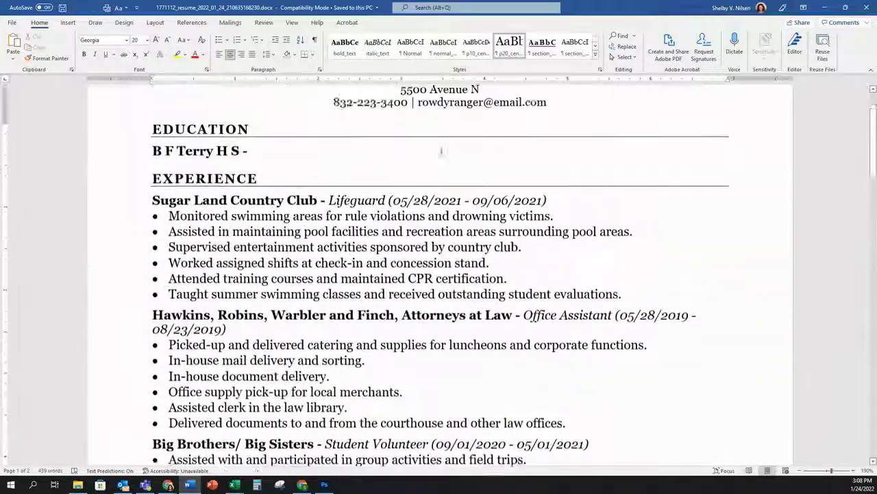
# Step: Insert three blank lines after the Yearbook Committee Member description to move the Achievements & Awards section to the second page
pyautogui.scroll(-5, 442, 152)
pyautogui.scroll(-6, 441, 152)
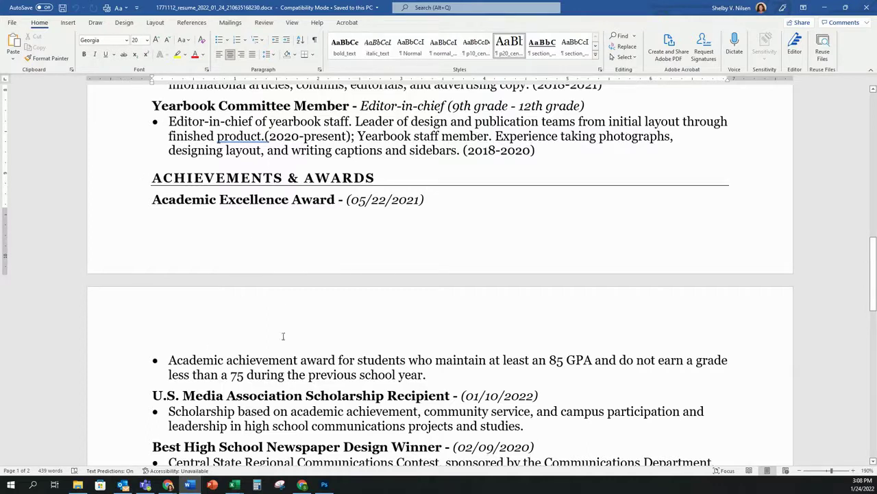
pyautogui.click(548, 152)
pyautogui.press('Return')
pyautogui.press('Return')
pyautogui.press('Return')
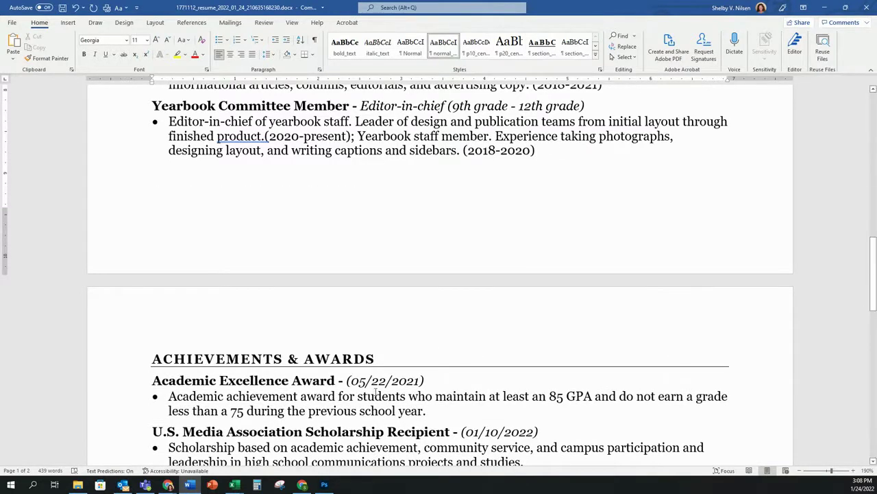
# Step: Check the adjusted résumé from the Additional Information section back to the contact heading
pyautogui.scroll(-5, 375, 388)
pyautogui.scroll(-3, 375, 388)
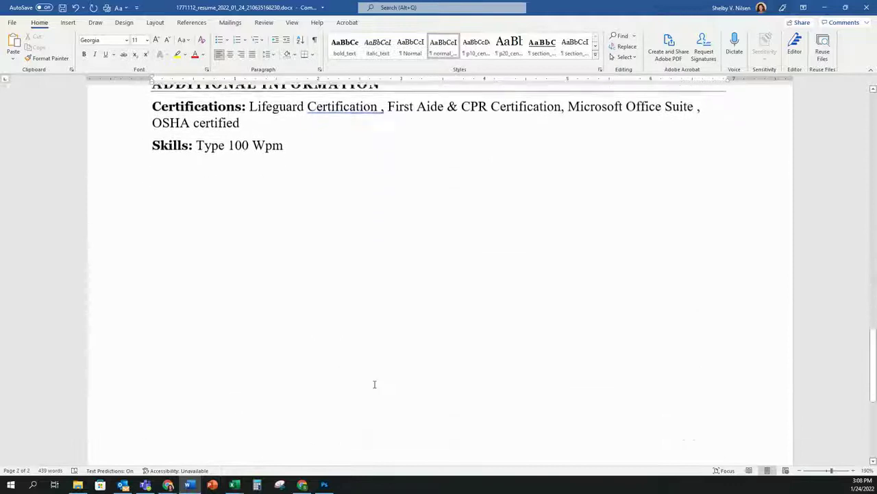
pyautogui.scroll(5, 374, 384)
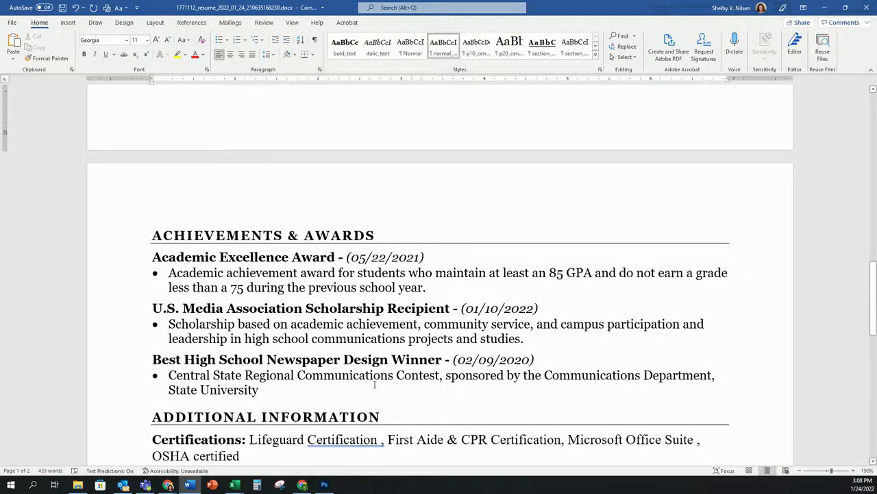
pyautogui.scroll(-4, 375, 385)
pyautogui.scroll(9, 375, 385)
pyautogui.scroll(15, 375, 385)
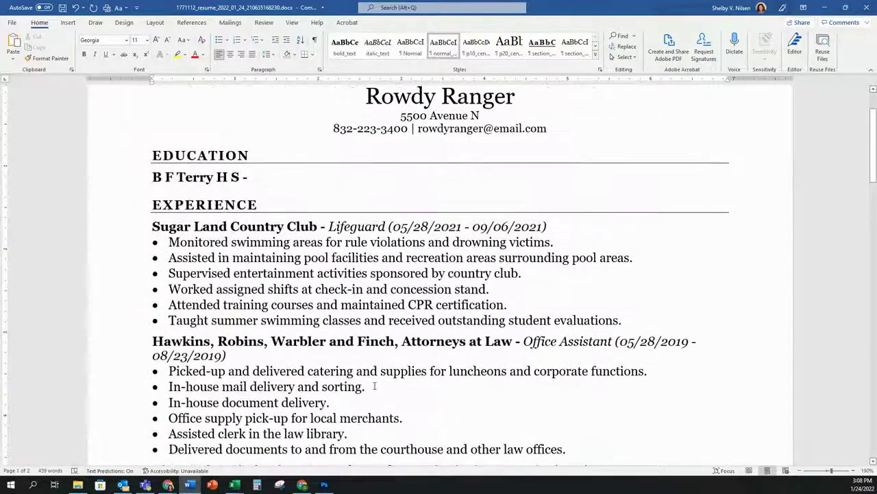
pyautogui.scroll(2, 374, 384)
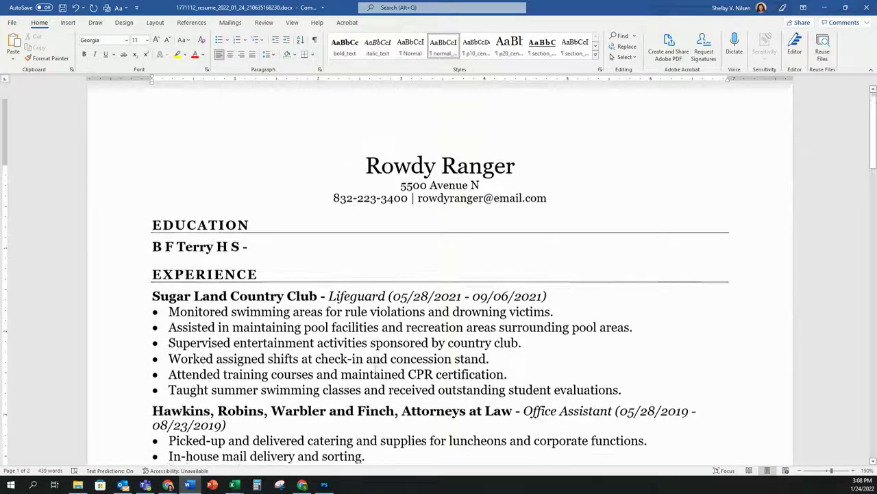
# Step: Remove the extra spaces before the commas after "Lifeguard Certification" and "Microsoft Office Suite" in the Certifications line under Additional Information
pyautogui.scroll(1, 375, 370)
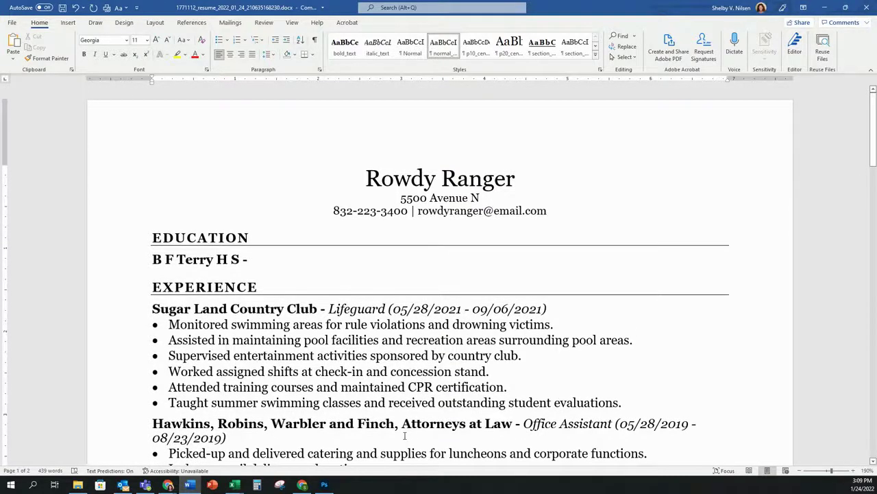
pyautogui.scroll(-12, 404, 436)
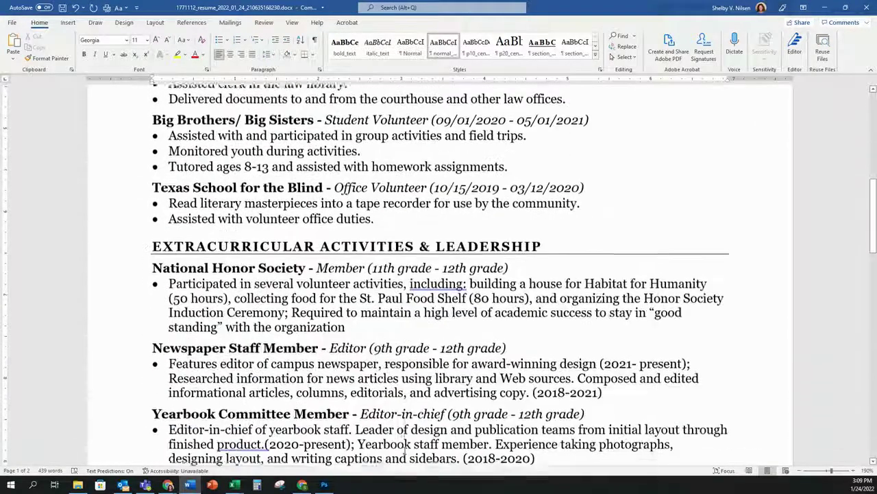
pyautogui.scroll(-10, 404, 431)
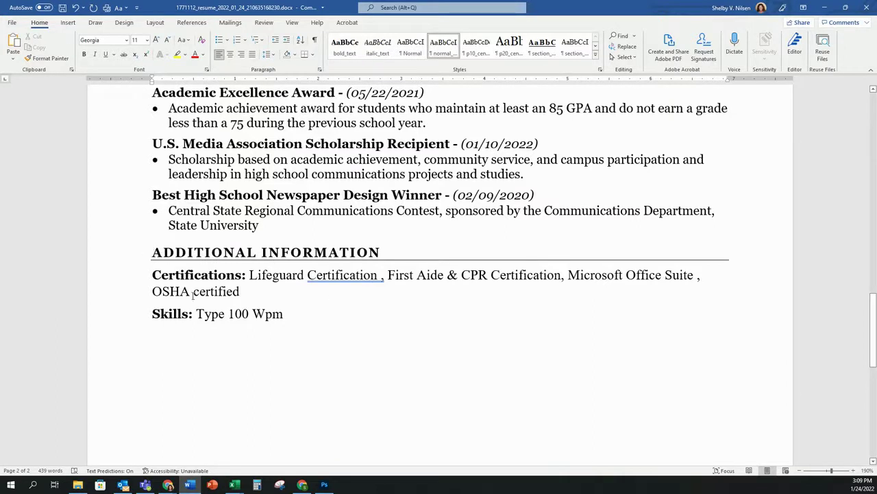
pyautogui.click(382, 276)
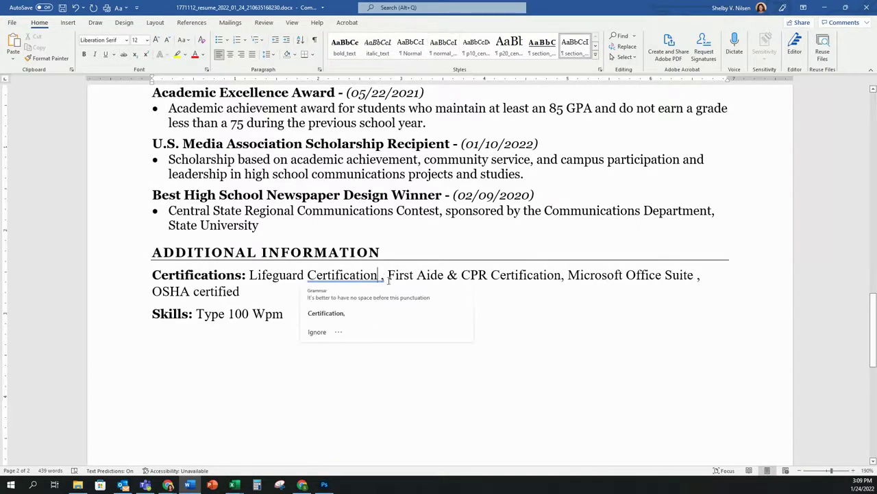
pyautogui.press('Escape')
pyautogui.press('BackSpace')
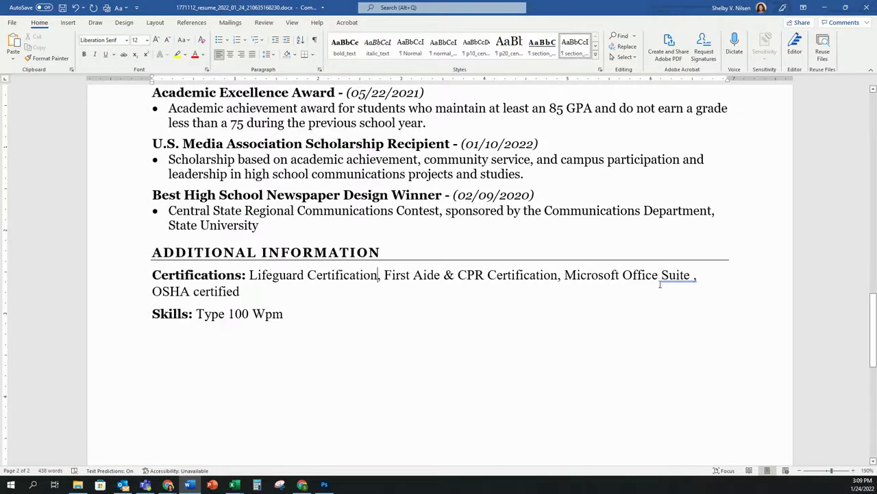
pyautogui.click(694, 278)
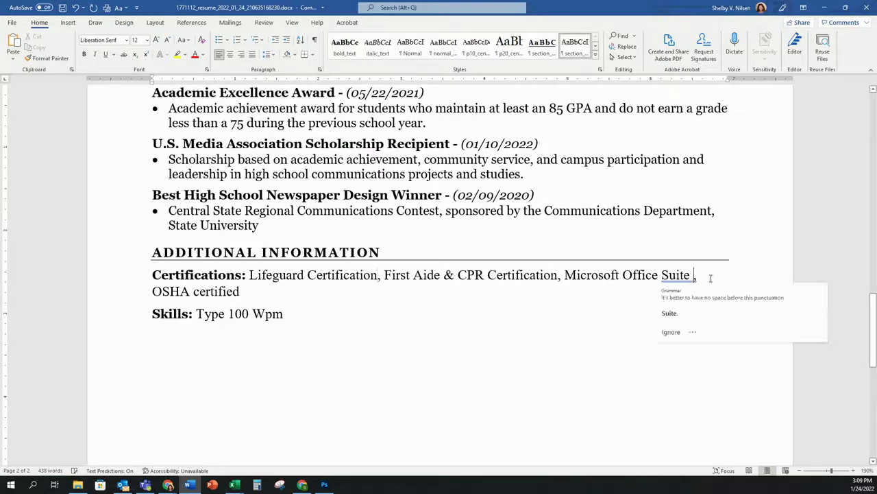
pyautogui.press('BackSpace')
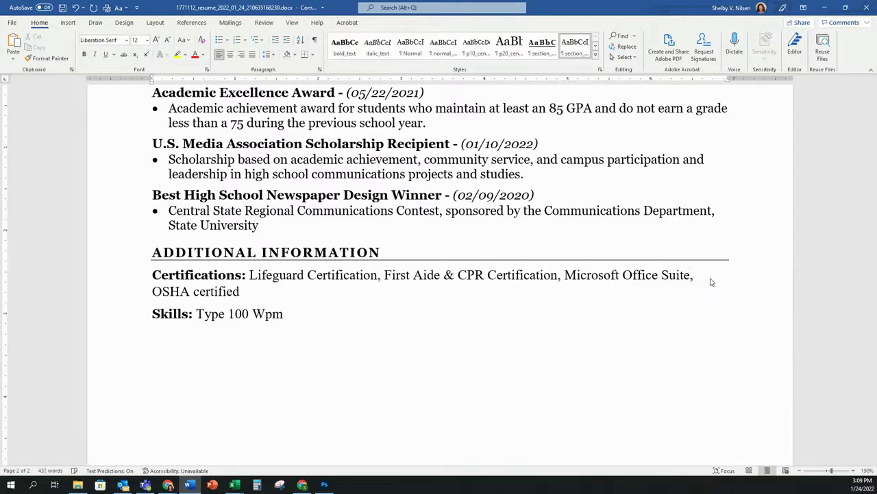
# Step: Review the first page of the corrected résumé, from the Extracurricular Activities & Leadership section up to the contact heading and education entry
pyautogui.scroll(3, 611, 311)
pyautogui.scroll(8, 611, 311)
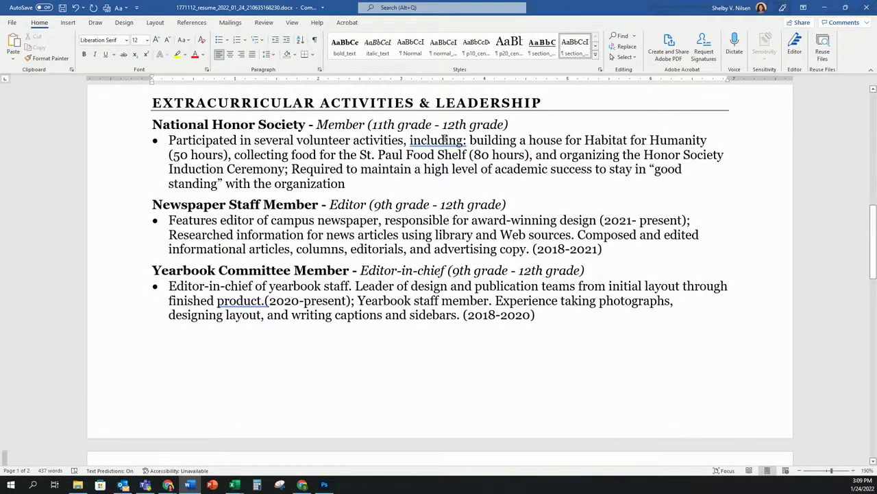
pyautogui.scroll(6, 447, 142)
pyautogui.scroll(6, 450, 154)
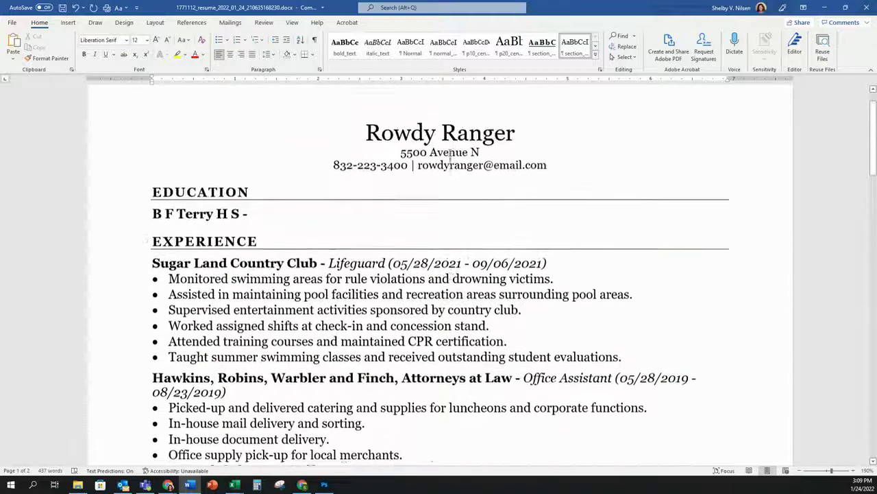
pyautogui.scroll(-4, 450, 157)
pyautogui.scroll(-10, 451, 159)
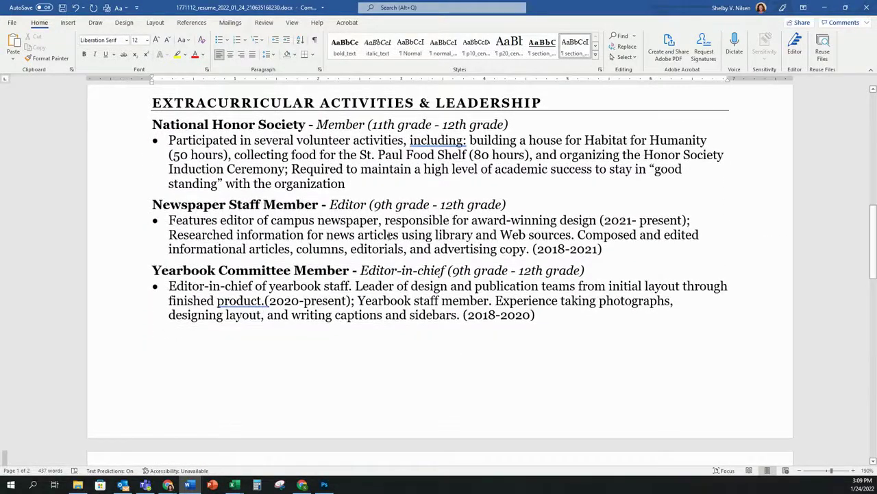
pyautogui.scroll(8, 390, 244)
pyautogui.scroll(6, 393, 247)
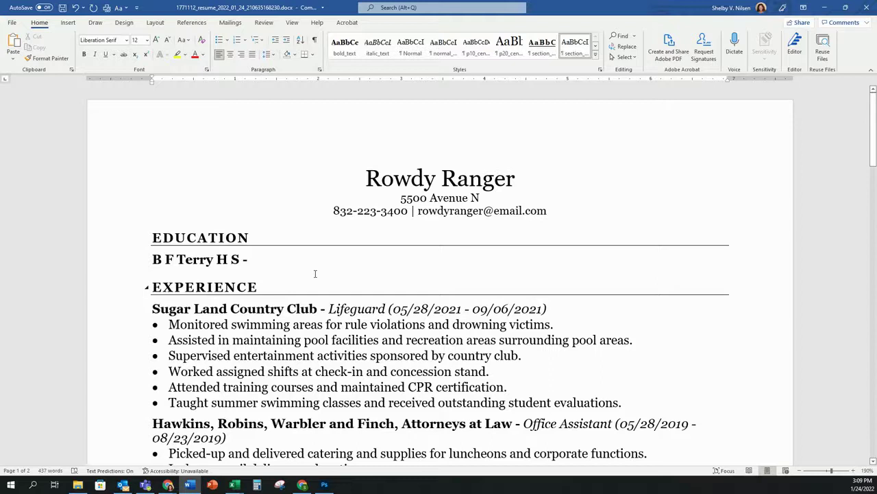
# Step: Look over the whole résumé once more, from the Experience entries through the second page and back to the contact heading
pyautogui.scroll(-5, 301, 274)
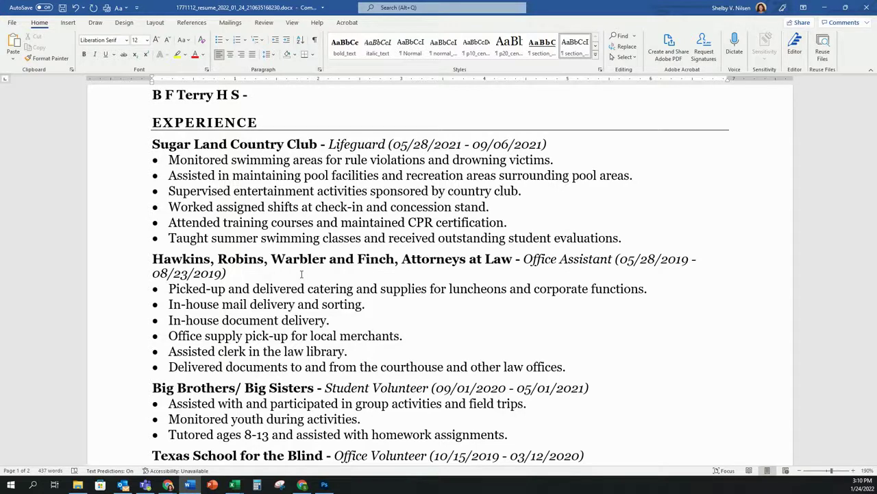
pyautogui.scroll(-15, 301, 274)
pyautogui.scroll(-5, 258, 280)
pyautogui.scroll(8, 272, 336)
pyautogui.scroll(10, 278, 345)
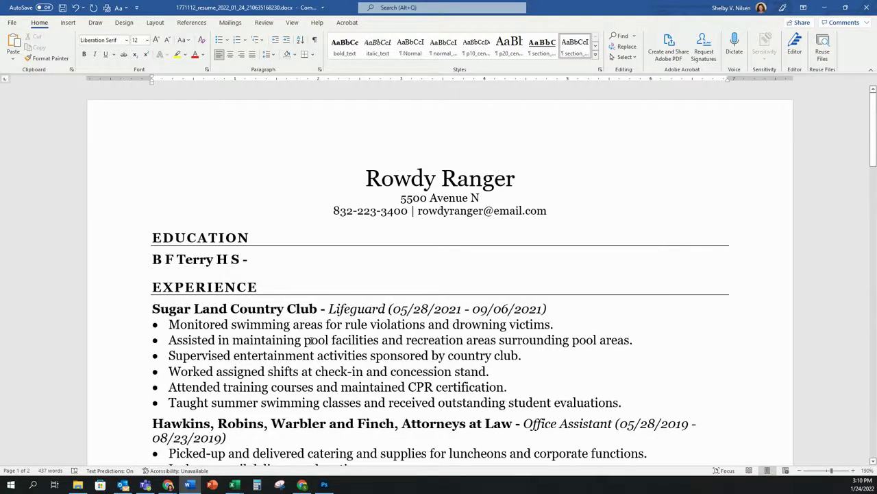
pyautogui.scroll(-1, 311, 340)
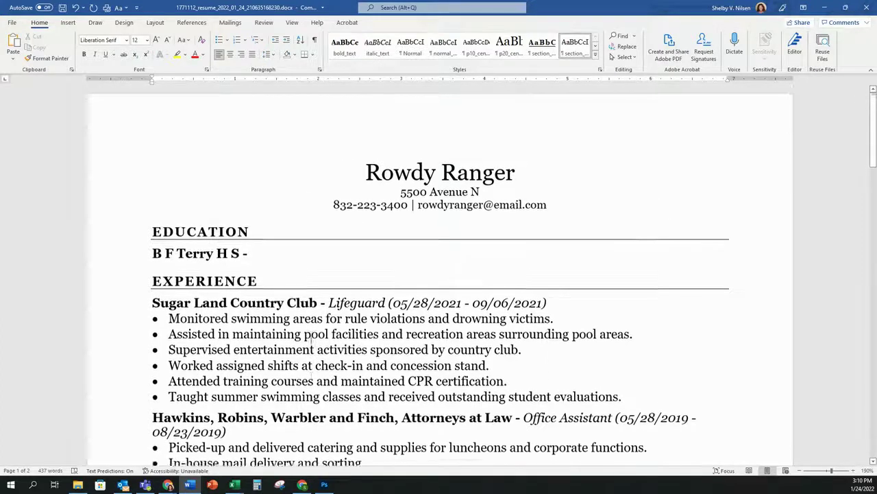
pyautogui.scroll(1, 310, 341)
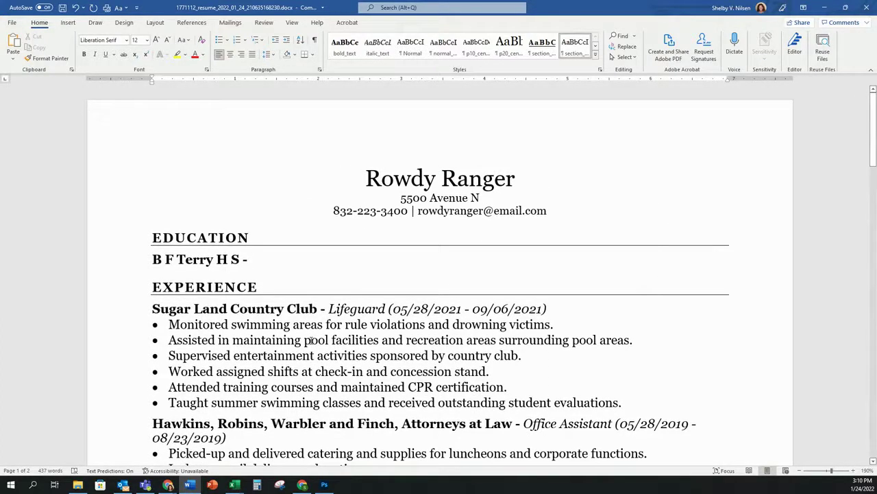